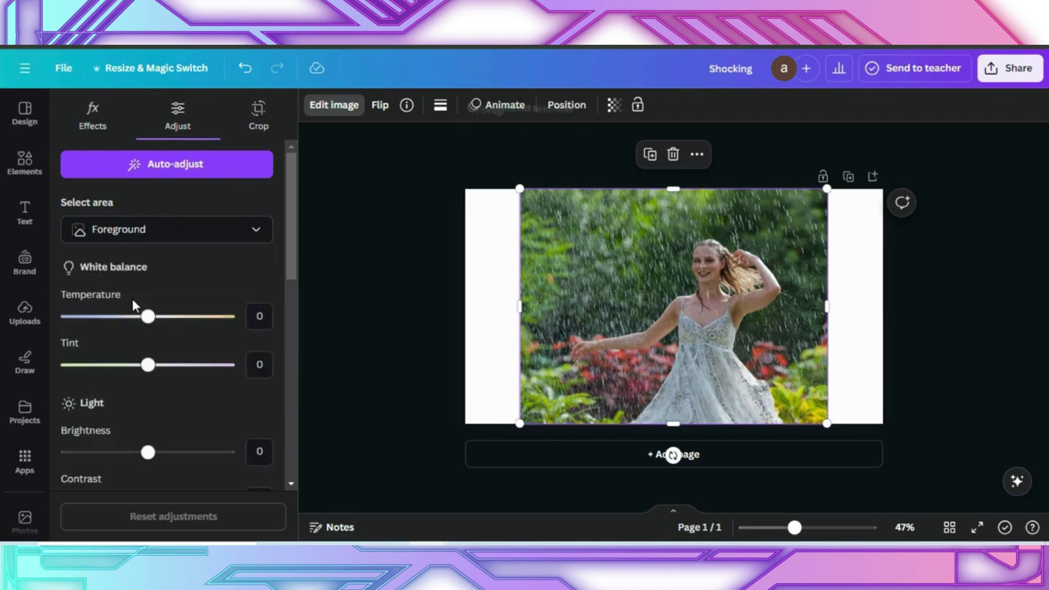
Step: Lower the photo foreground's vibrance and saturation to -100 each
scroll(177, 400, "down", 10)
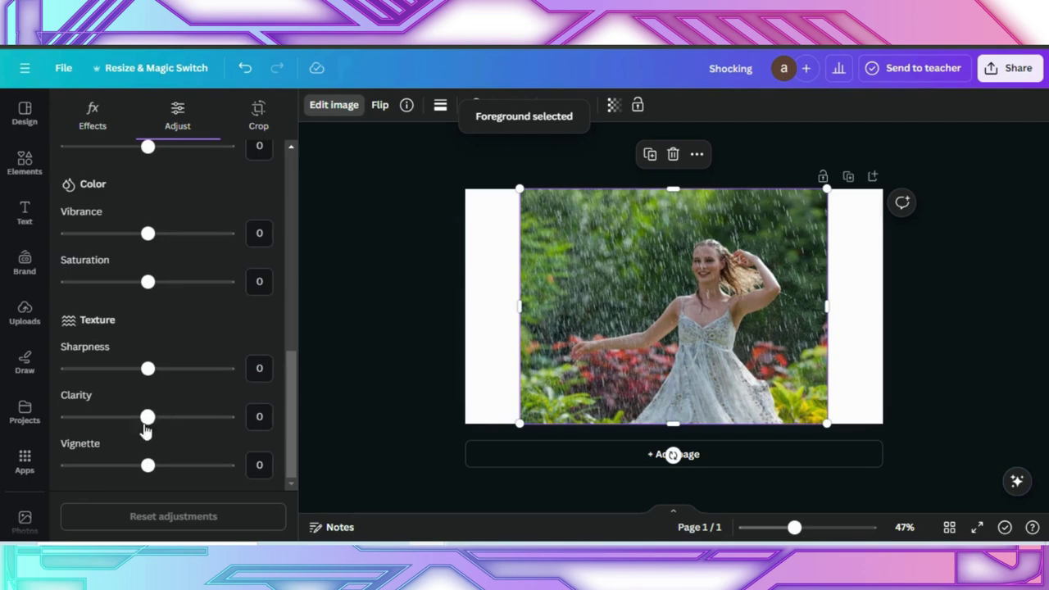
left_click_drag(149, 234, 54, 236)
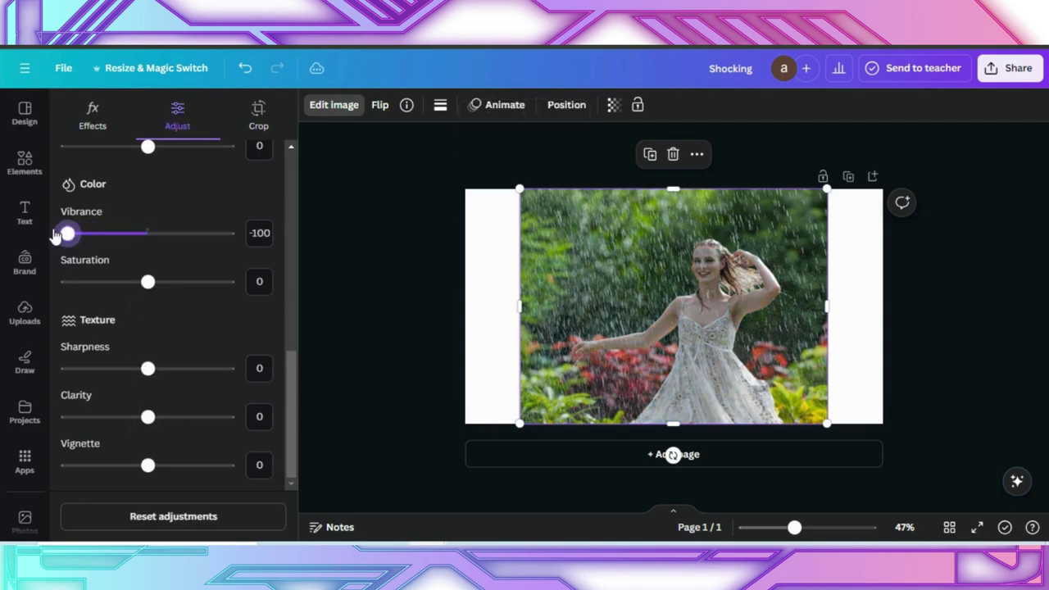
left_click_drag(148, 282, 14, 280)
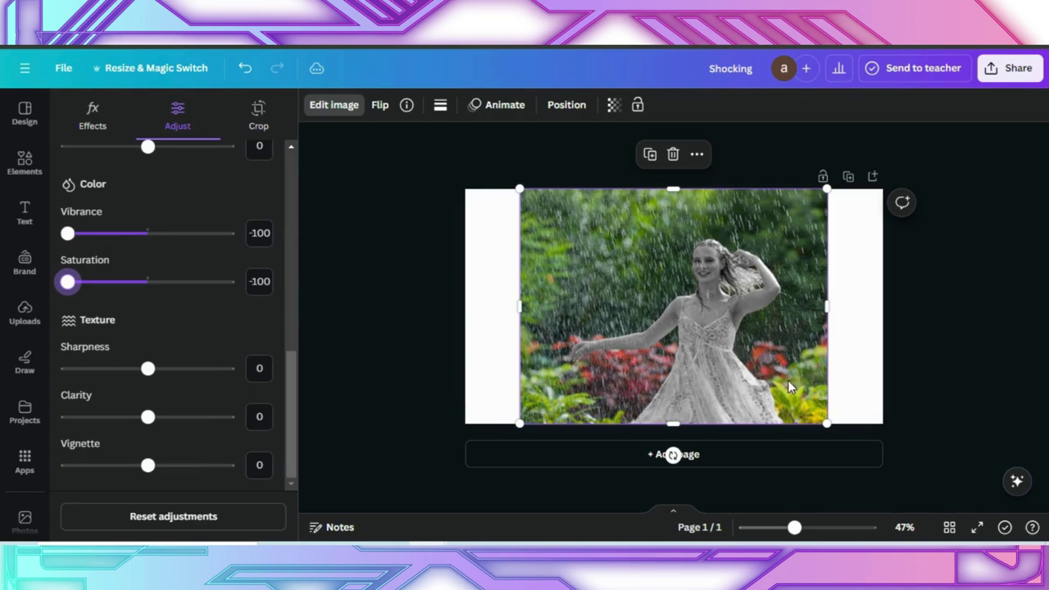
Step: Undo the foreground vibrance and saturation changes
key("ctrl+z")
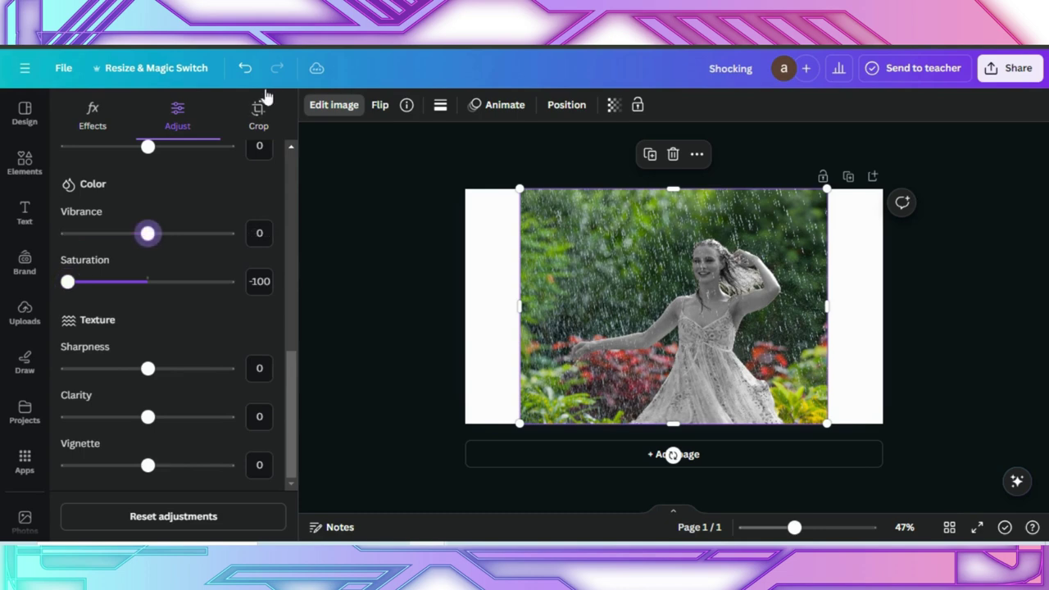
left_click(246, 69)
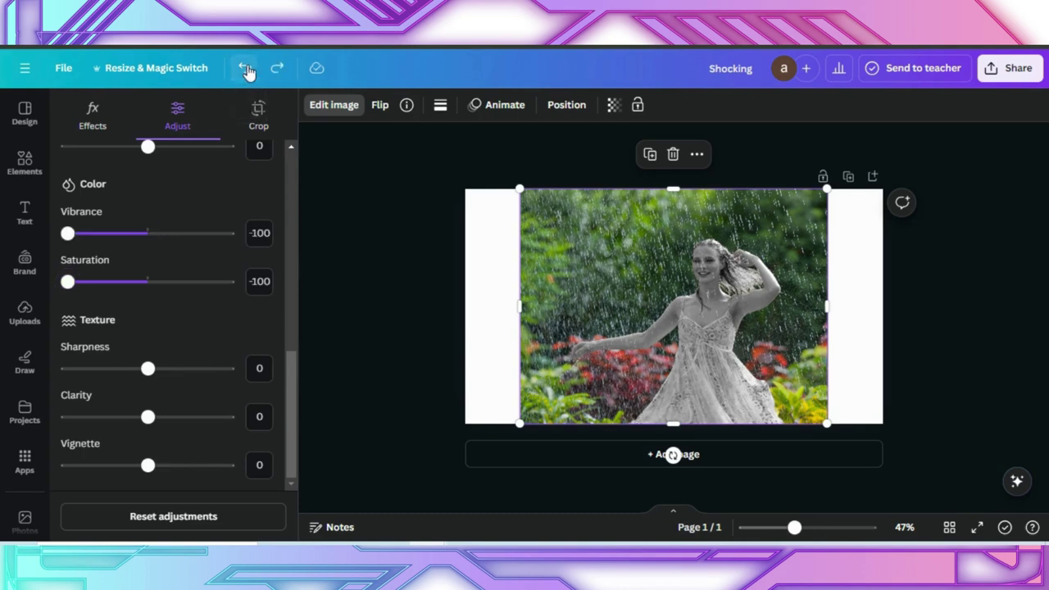
left_click(246, 69)
left_click(246, 69)
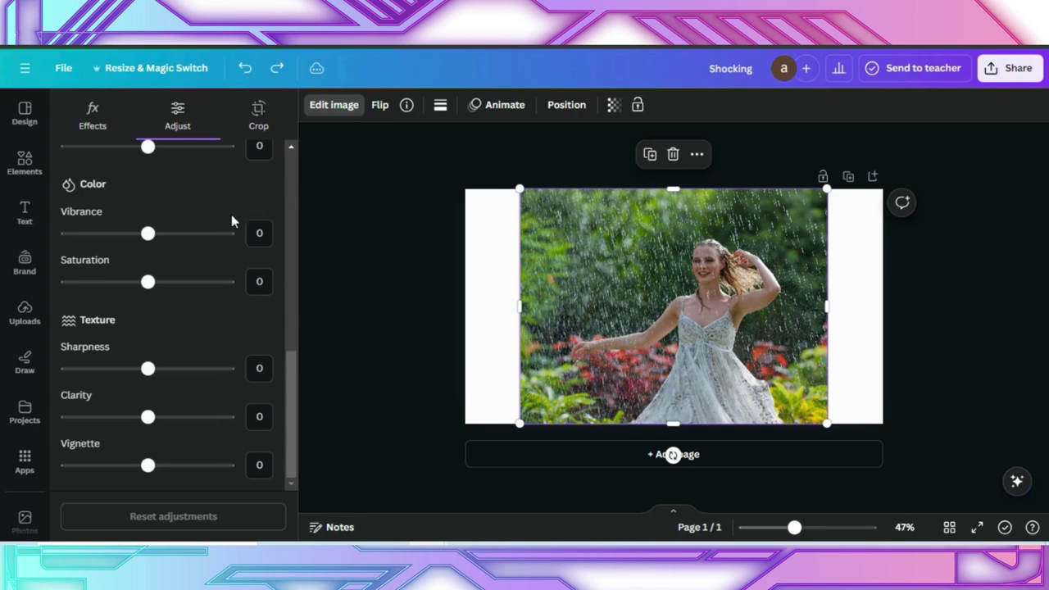
Step: Choose the photo's background as the area to adjust and lower its vibrance and saturation to -100 each
scroll(232, 214, "up", 10)
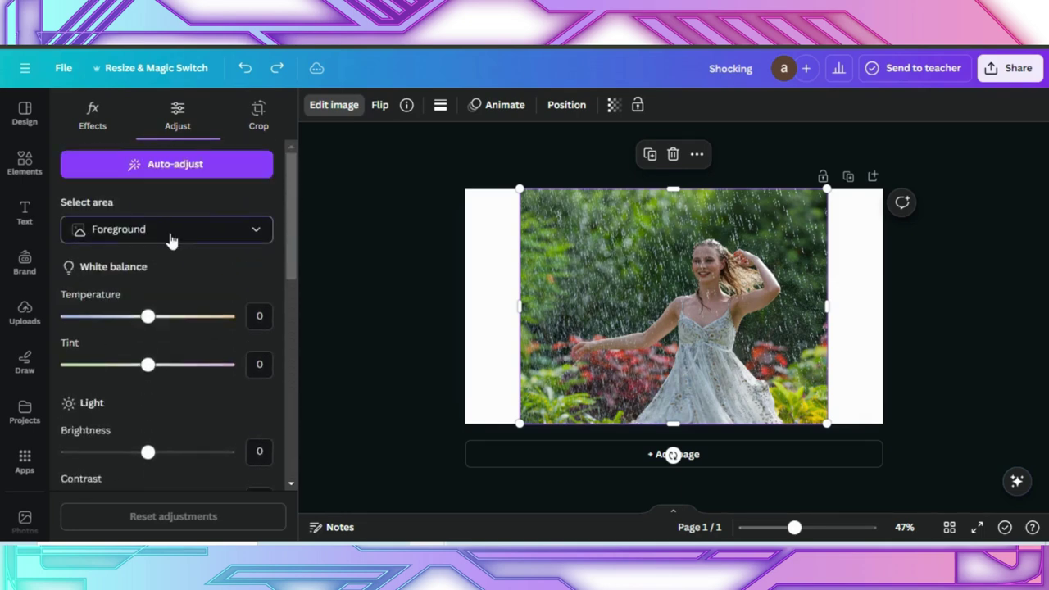
left_click(171, 238)
left_click(135, 328)
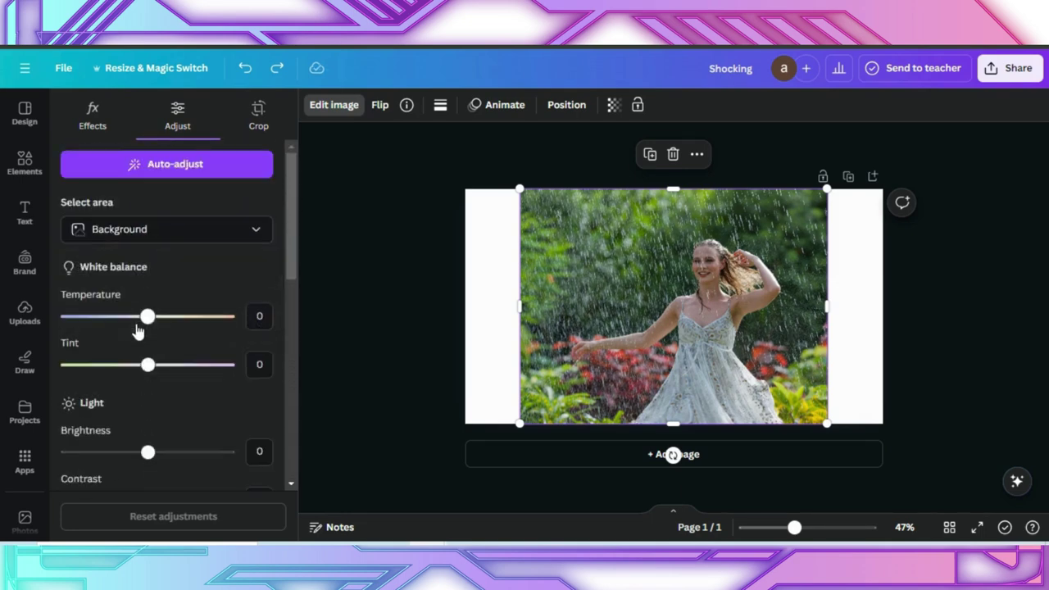
scroll(160, 344, "down", 6)
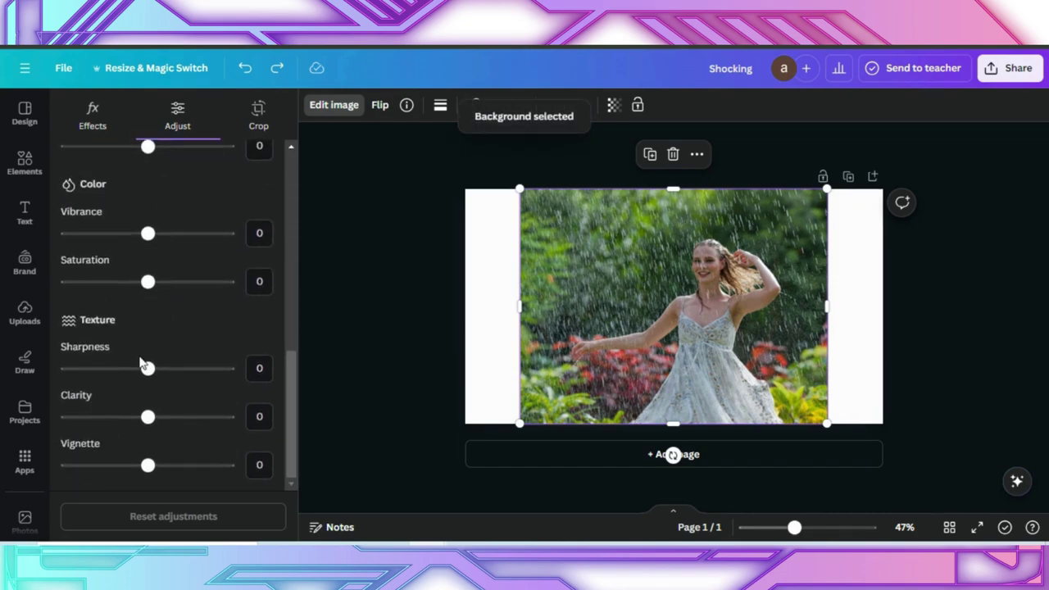
left_click_drag(147, 235, 48, 235)
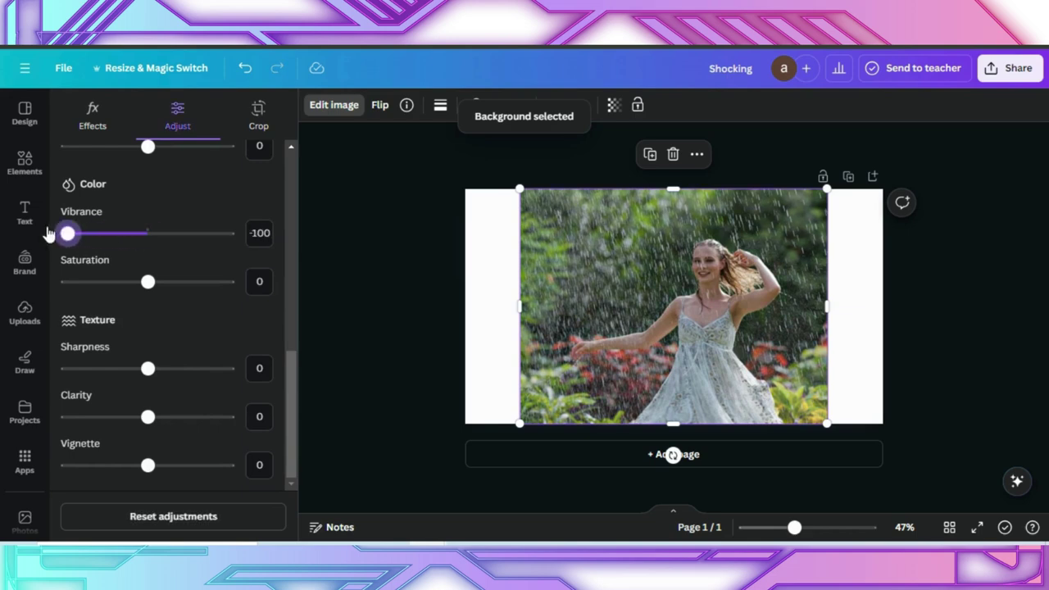
left_click_drag(148, 283, 47, 283)
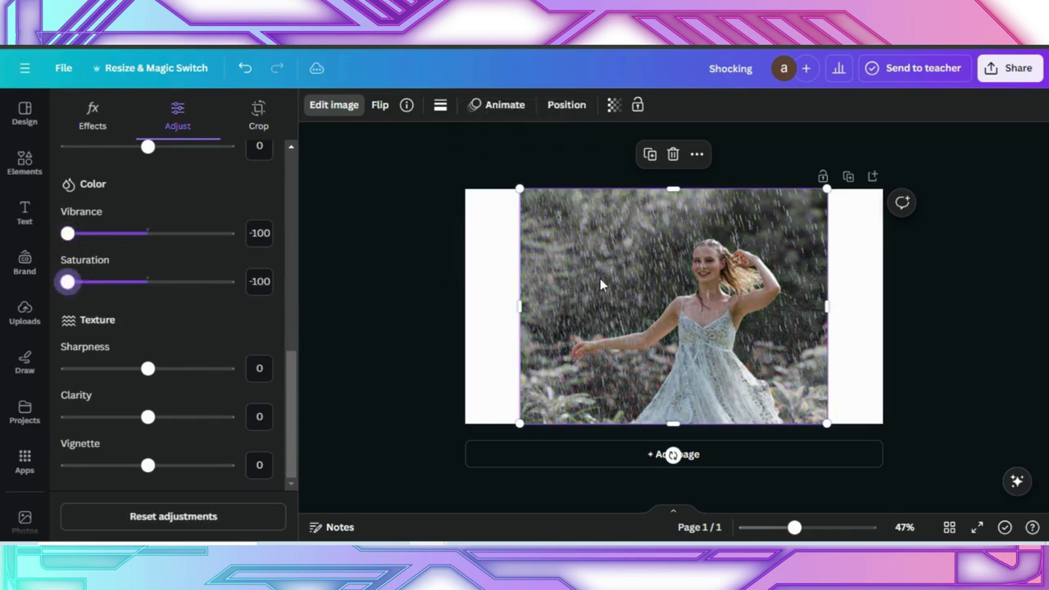
Step: Raise the background's saturation to -30 and -9, finishing with a somewhat lower negative value
left_click(121, 283)
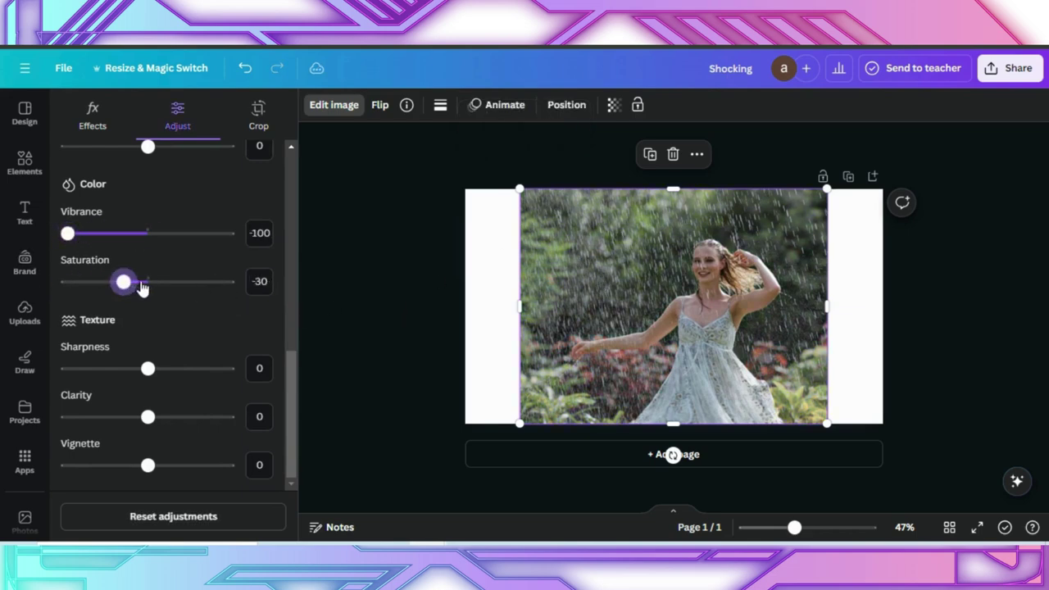
left_click(141, 284)
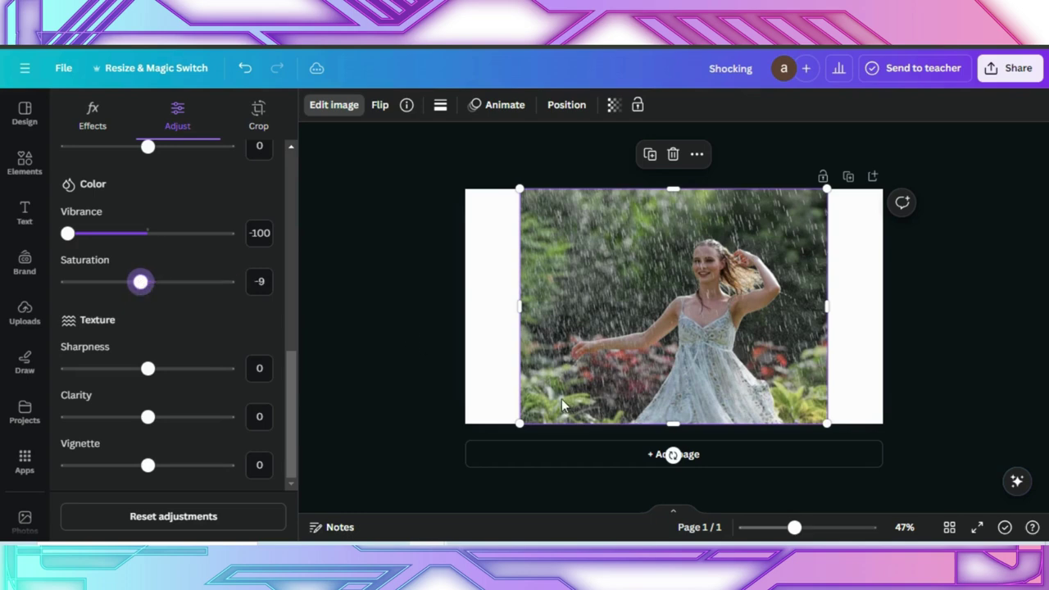
left_click(116, 283)
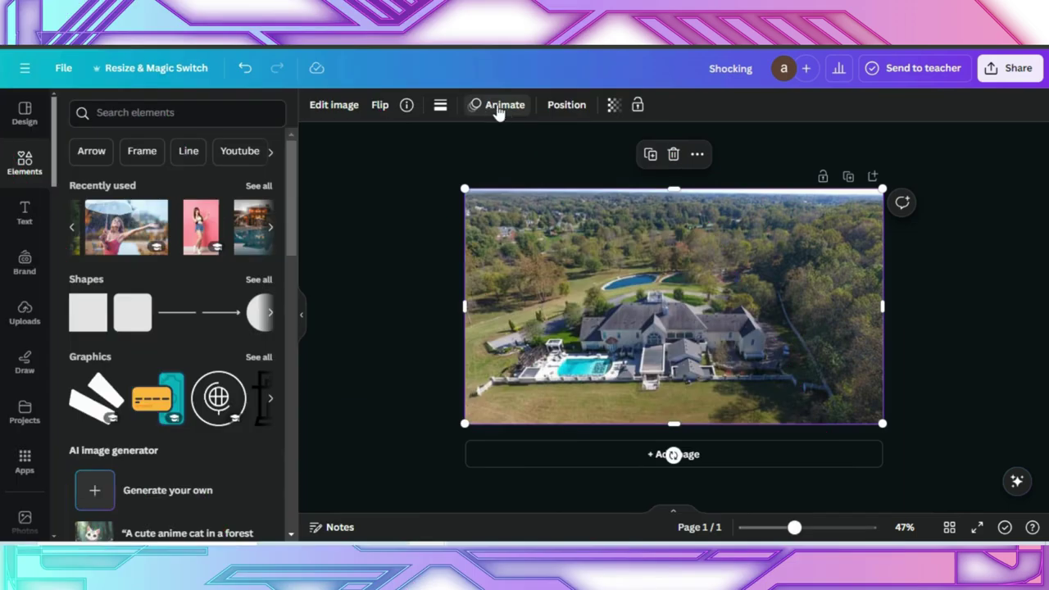
Step: Apply the Photo Zoom animation to the aerial house photo
left_click(499, 107)
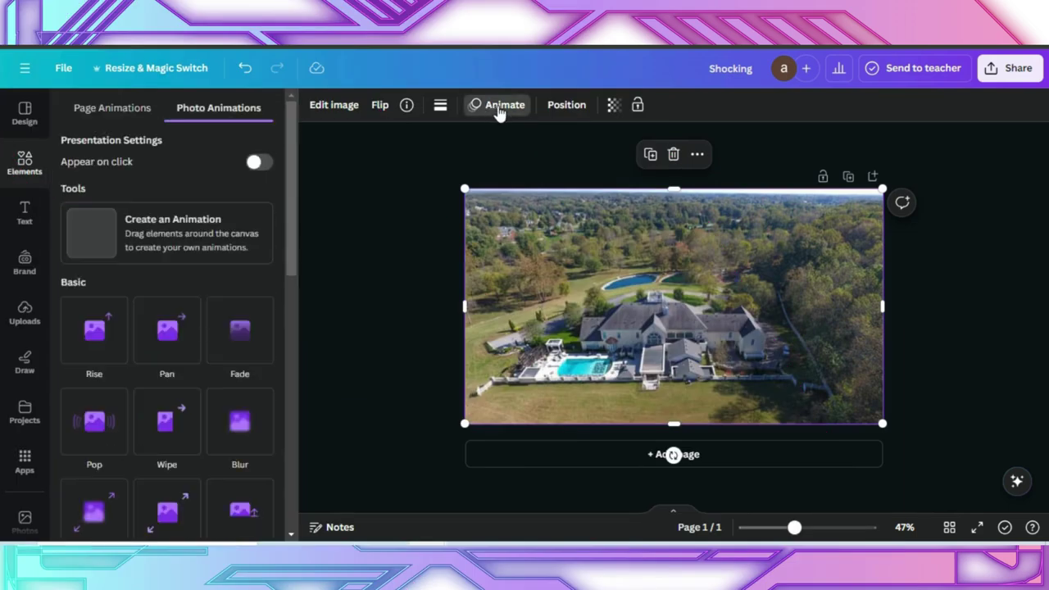
scroll(214, 276, "down", 5)
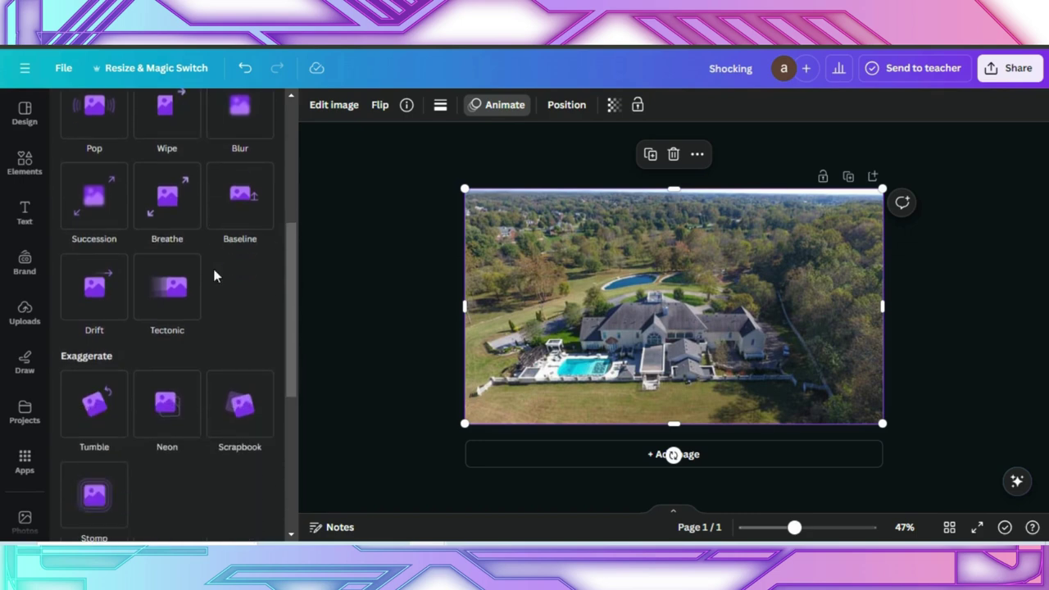
scroll(214, 276, "down", 5)
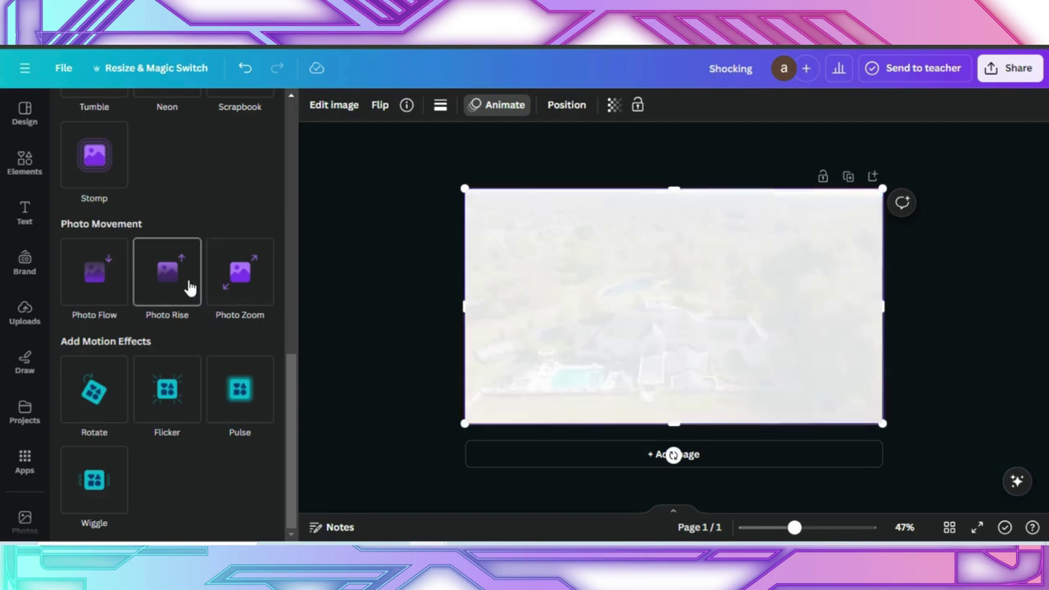
left_click(229, 280)
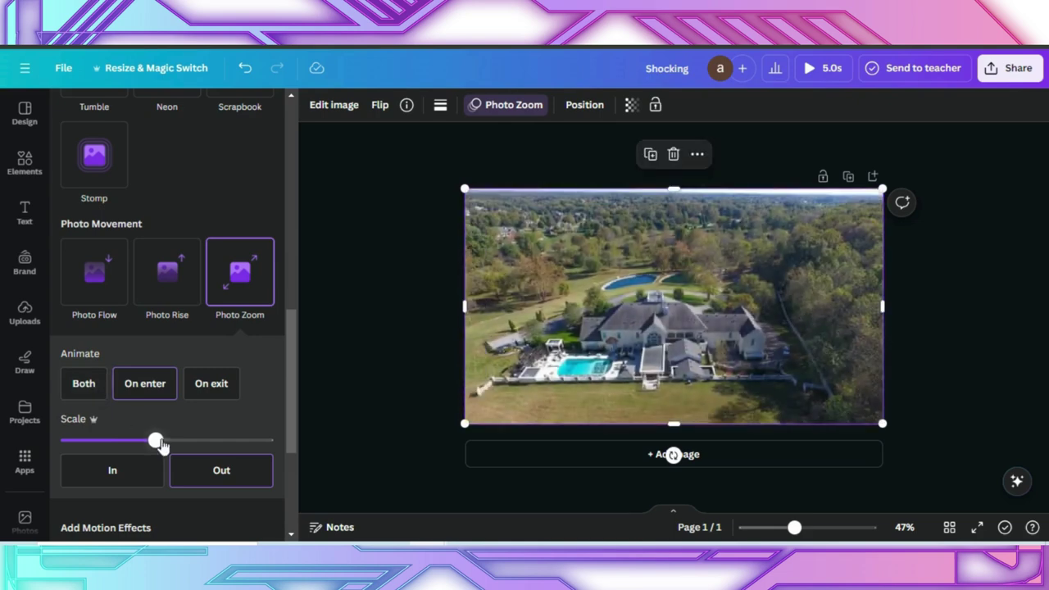
Step: Try the Photo Zoom scale at maximum and near the middle, and switch the zoom direction to In with a slightly smaller scale
left_click_drag(155, 440, 336, 454)
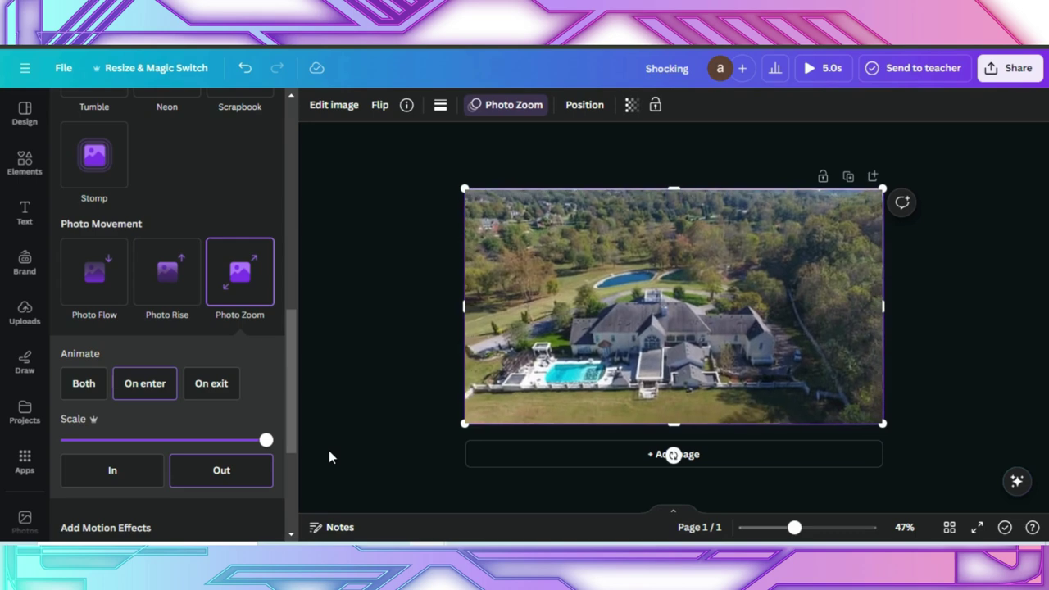
left_click_drag(265, 440, 162, 446)
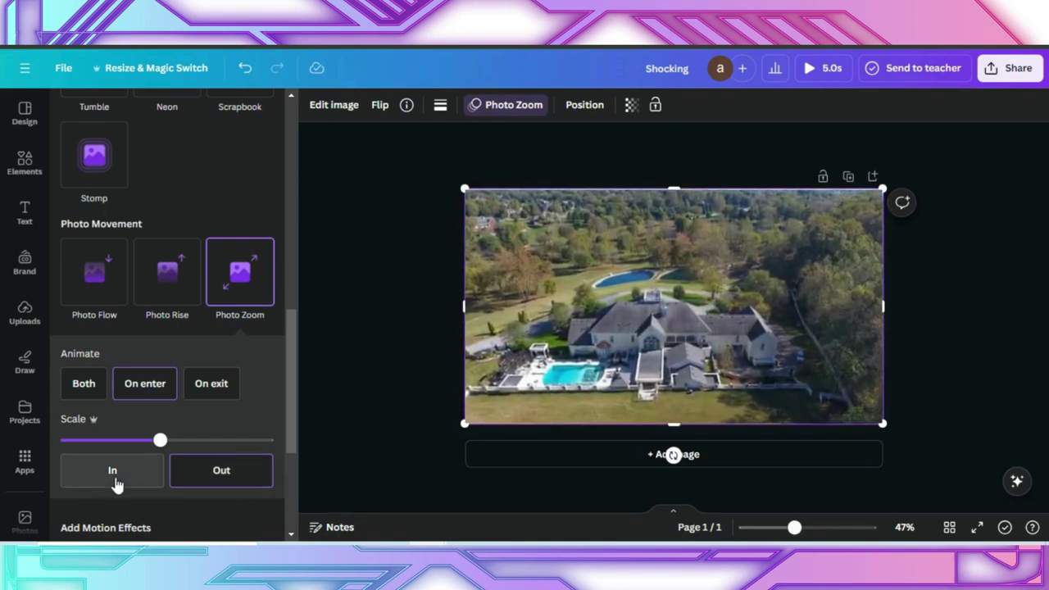
left_click(113, 472)
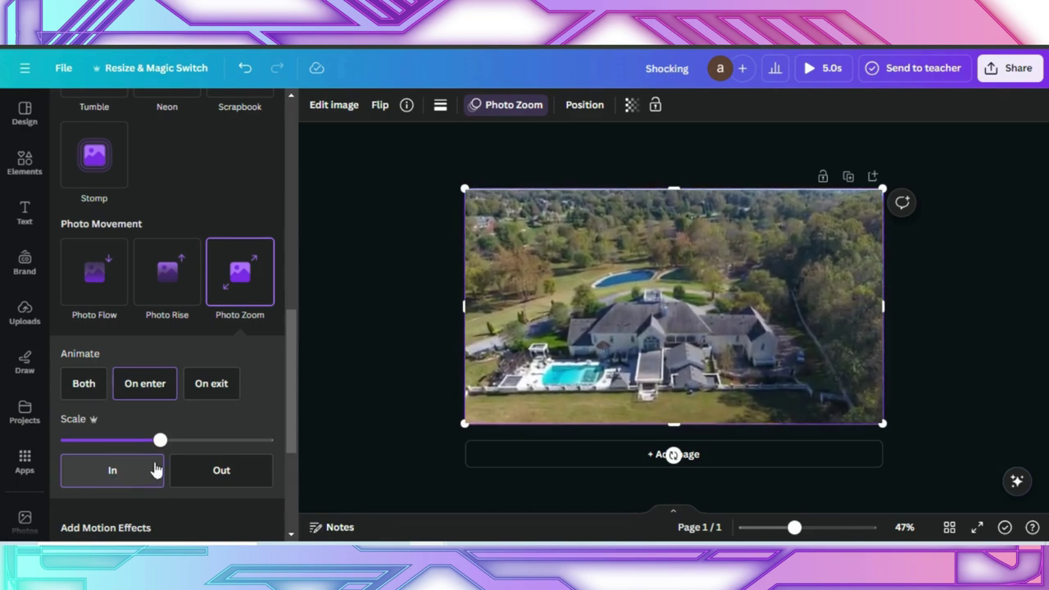
left_click_drag(160, 443, 143, 447)
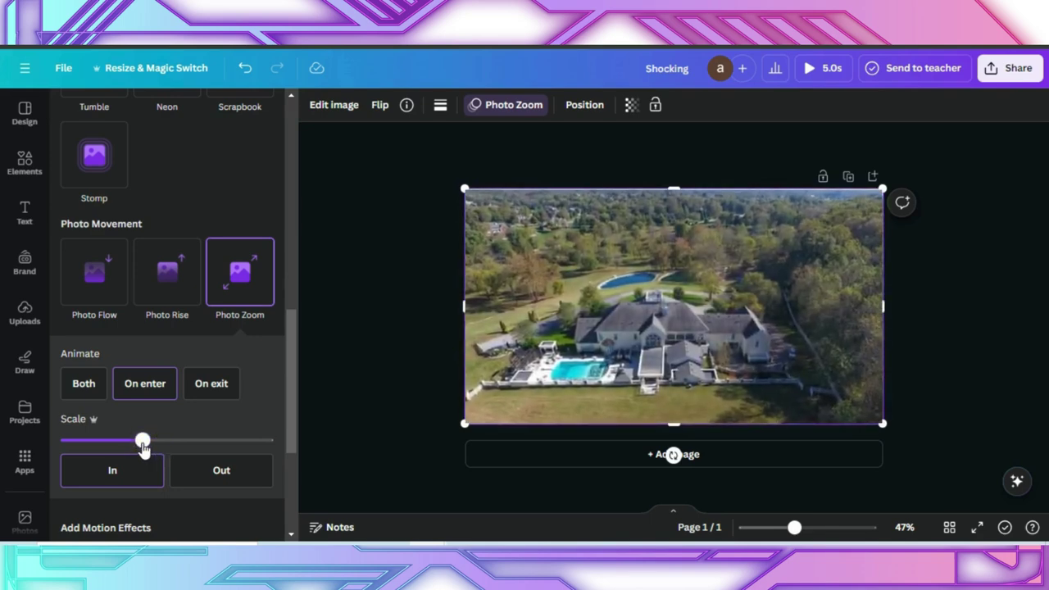
Step: Try the Photo Rise animation on the house photo, and replace it with Photo Flow at maximum intensity
left_click(157, 295)
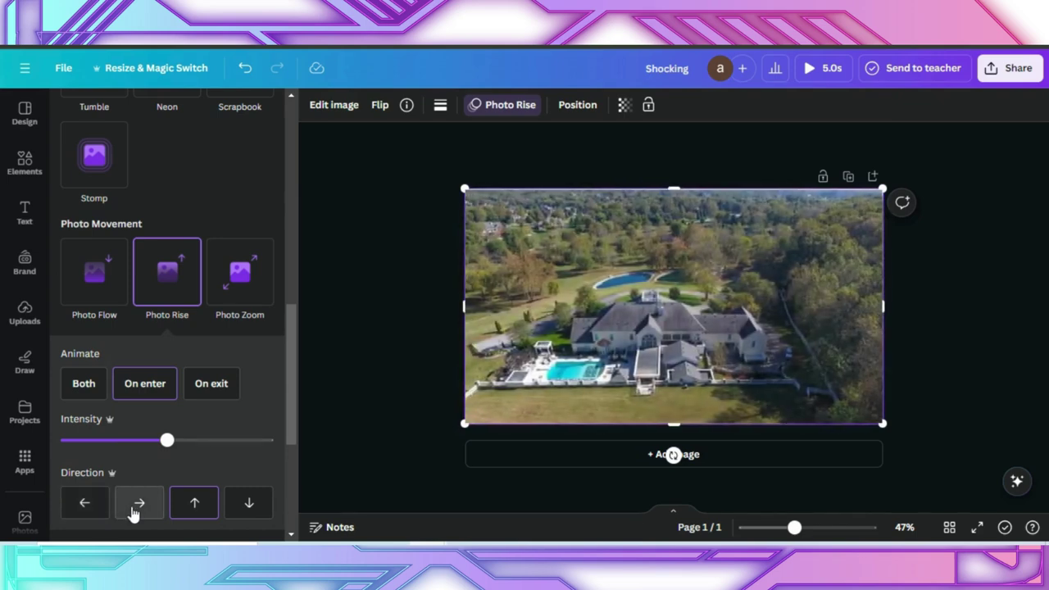
left_click(98, 270)
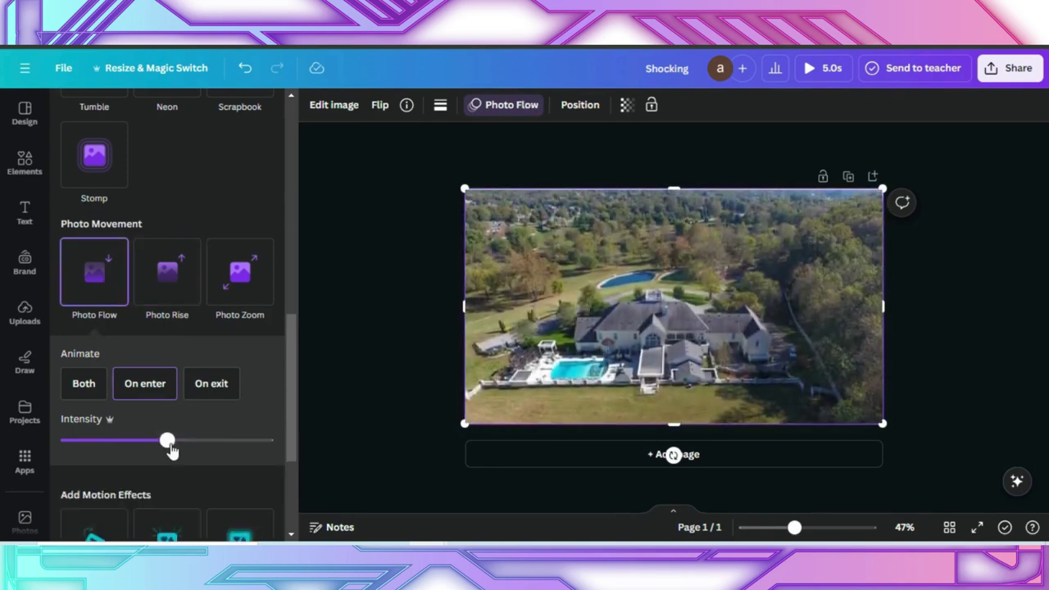
scroll(170, 449, "down", 3)
left_click_drag(168, 334, 280, 337)
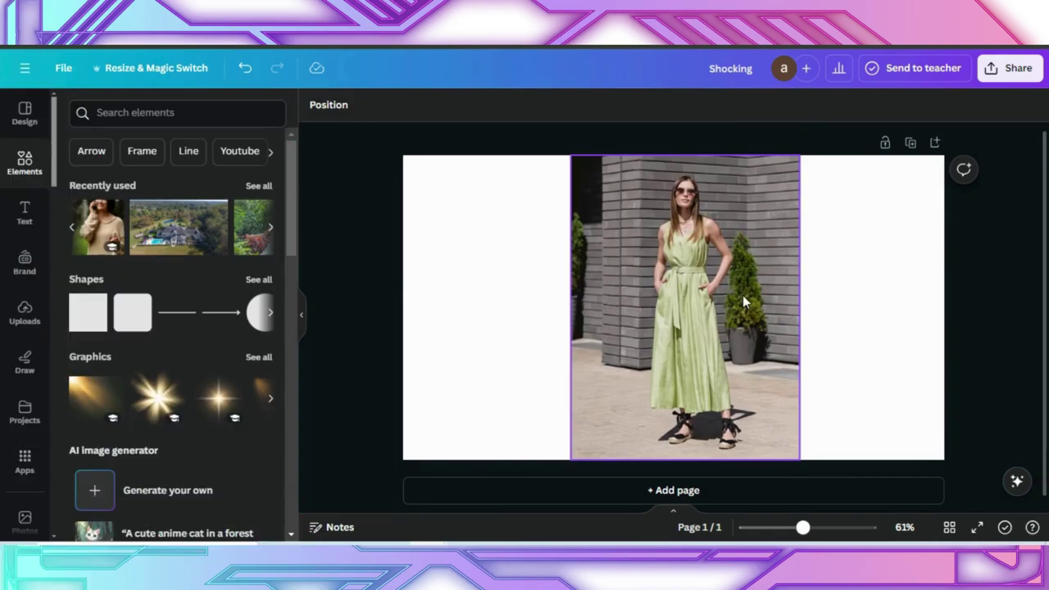
Step: Erase the two potted trees on either side of the woman in the green dress with Magic Eraser's Click selection
left_click(572, 255)
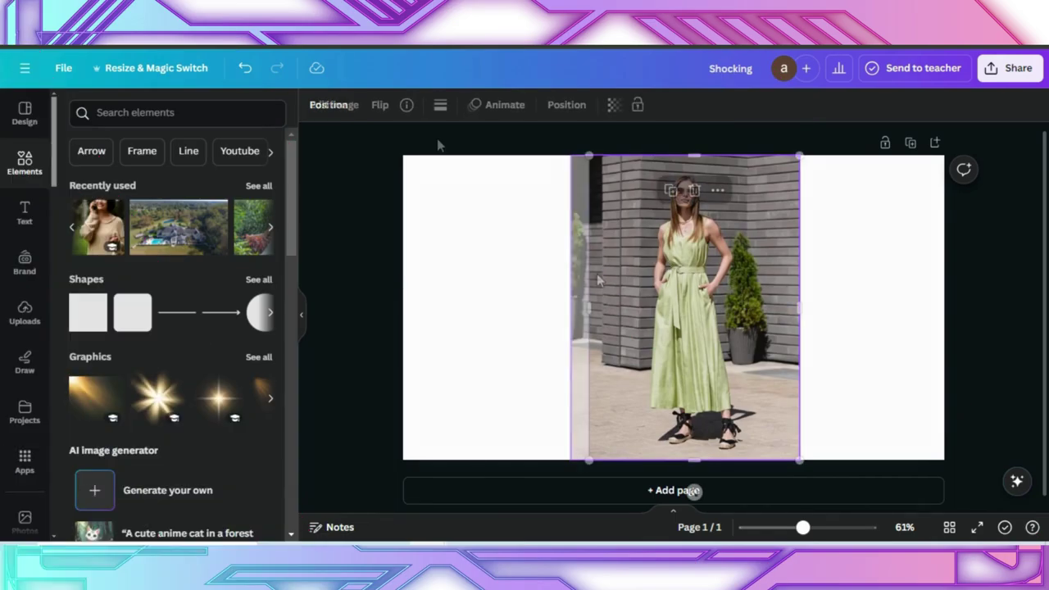
left_click(328, 108)
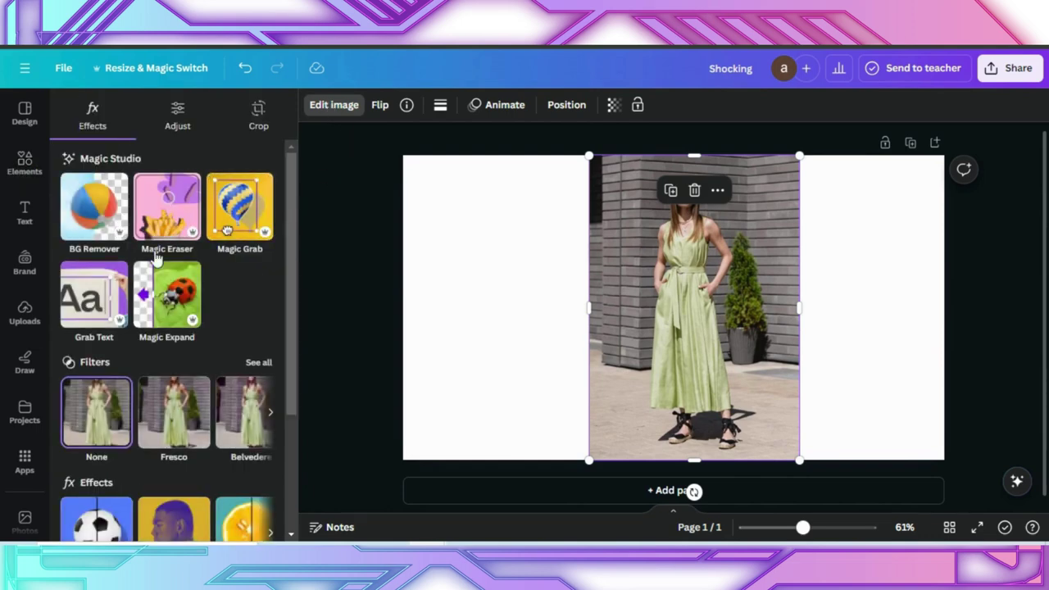
left_click(174, 209)
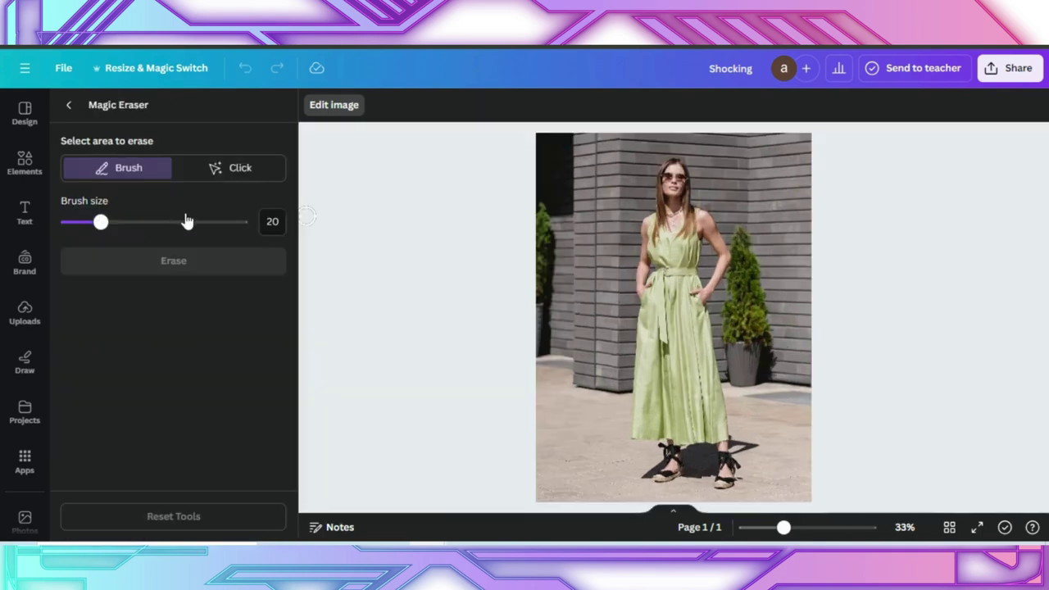
left_click(226, 173)
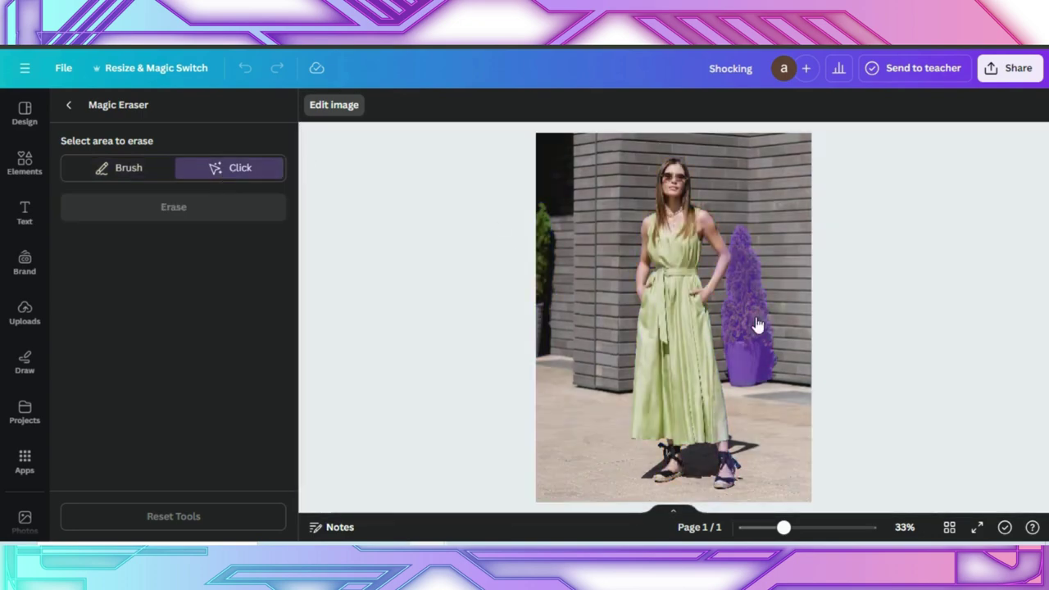
left_click(757, 326)
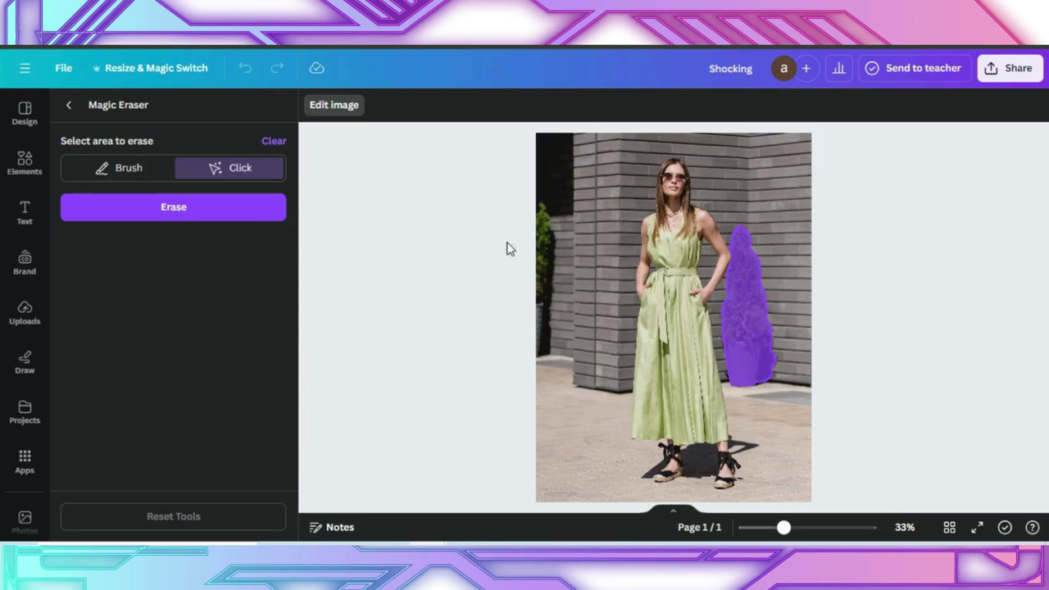
left_click(543, 270)
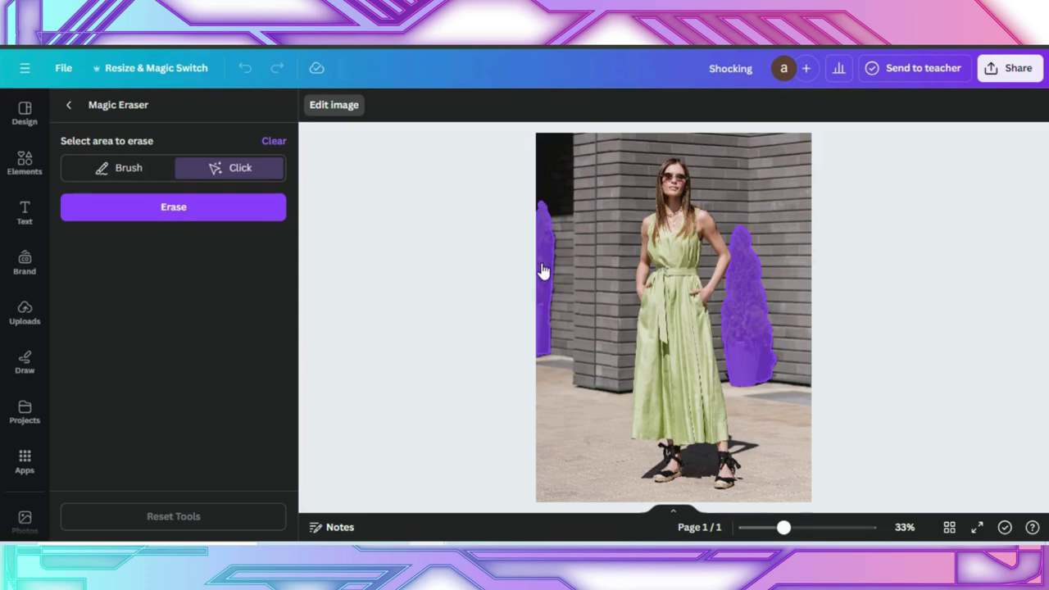
left_click(200, 212)
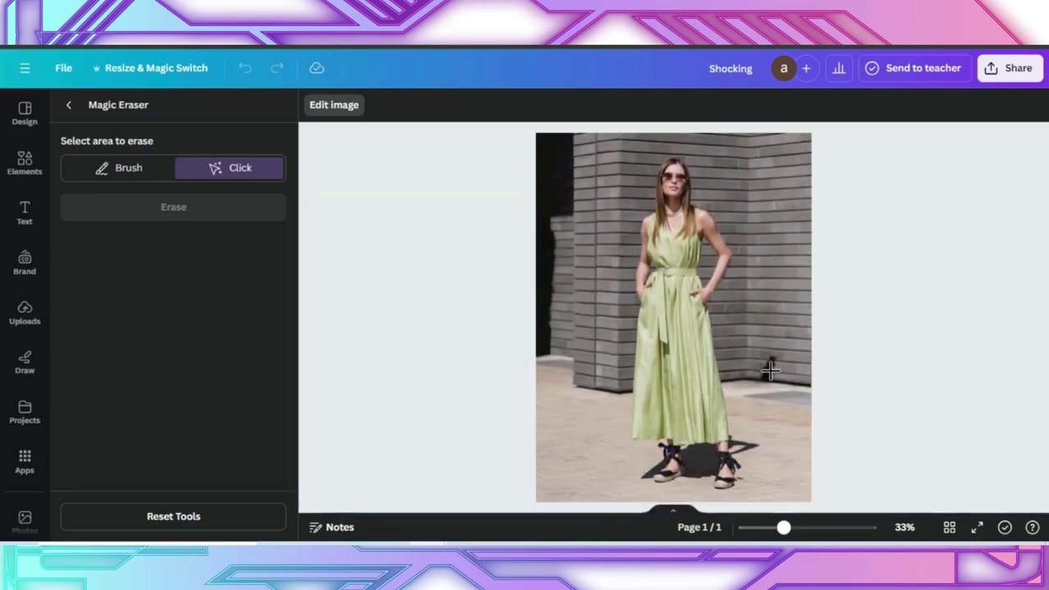
Step: Erase the leftover dark spot by the wall beside the woman in green with Magic Eraser's Brush at size 21
left_click(129, 176)
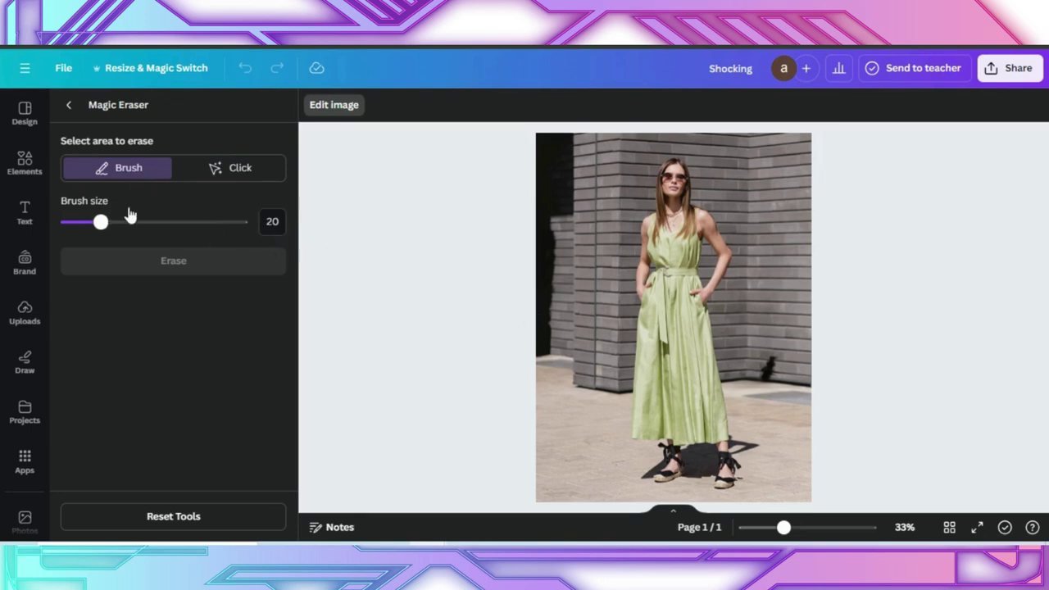
mouse_move(100, 223)
left_mouse_down()
mouse_move(187, 223)
mouse_move(84, 230)
mouse_move(103, 233)
left_mouse_up()
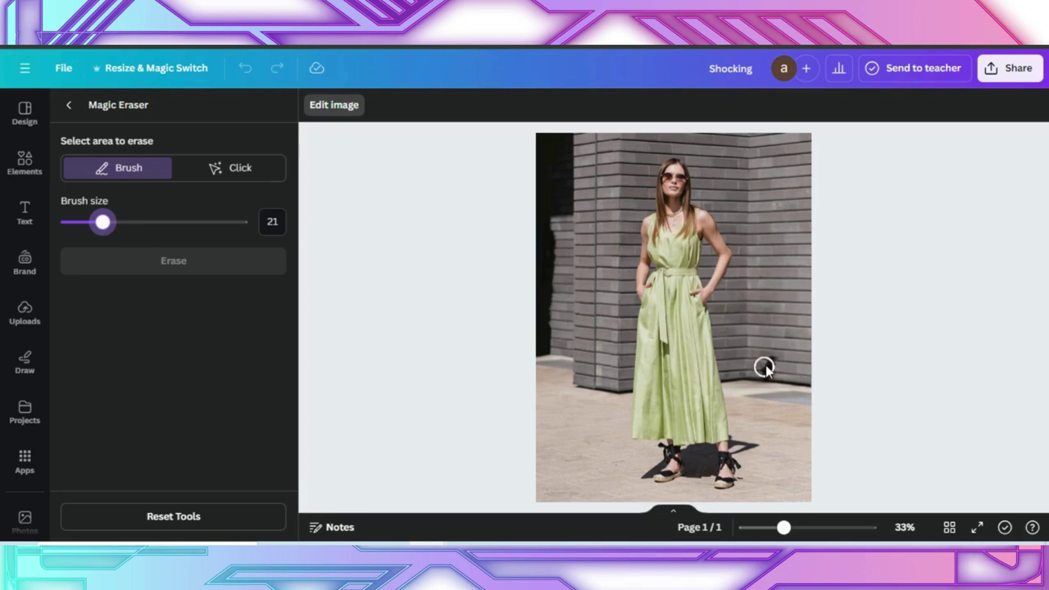
left_click_drag(770, 362, 763, 382)
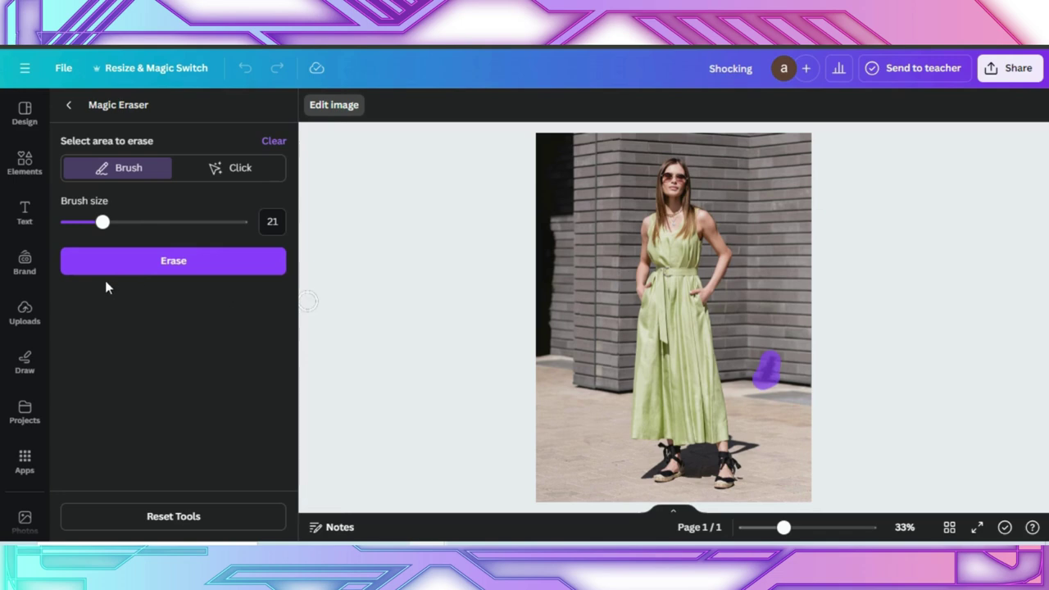
left_click(151, 263)
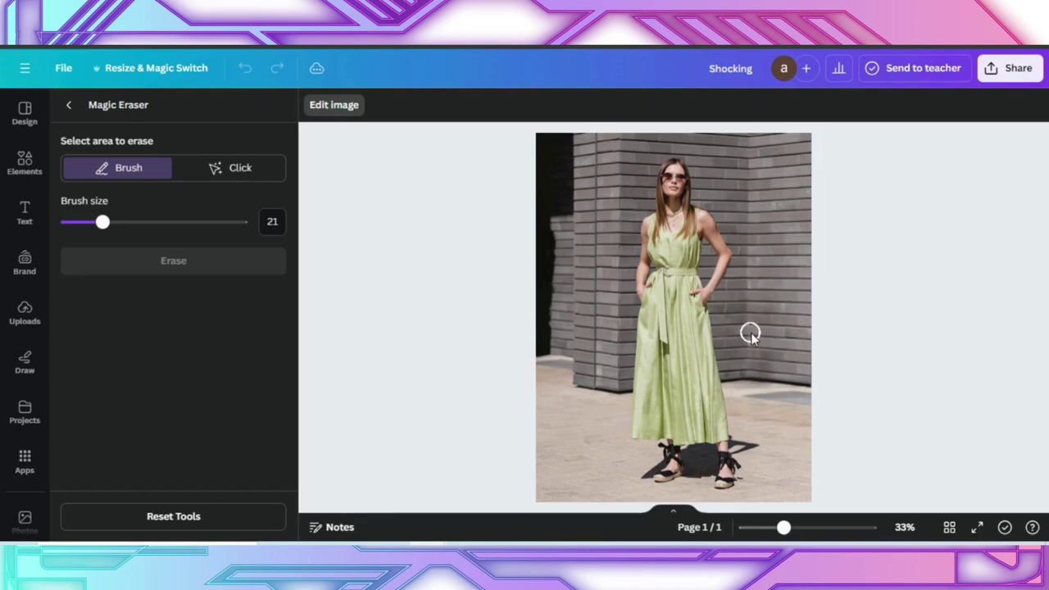
left_click(69, 110)
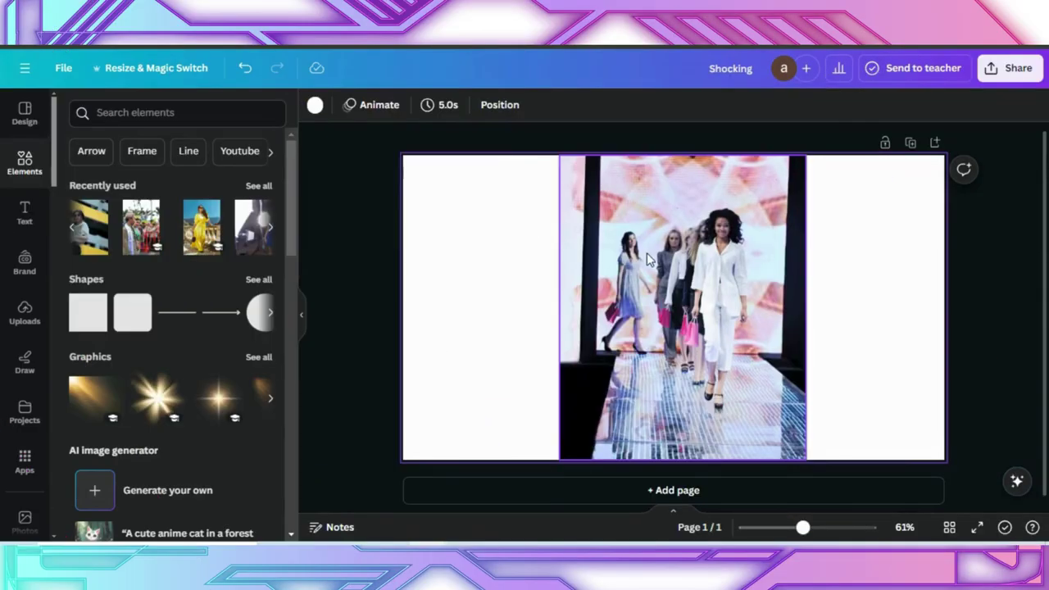
Step: Try the Blur brush on the women walking behind the model in white, and undo the blur
left_click(652, 259)
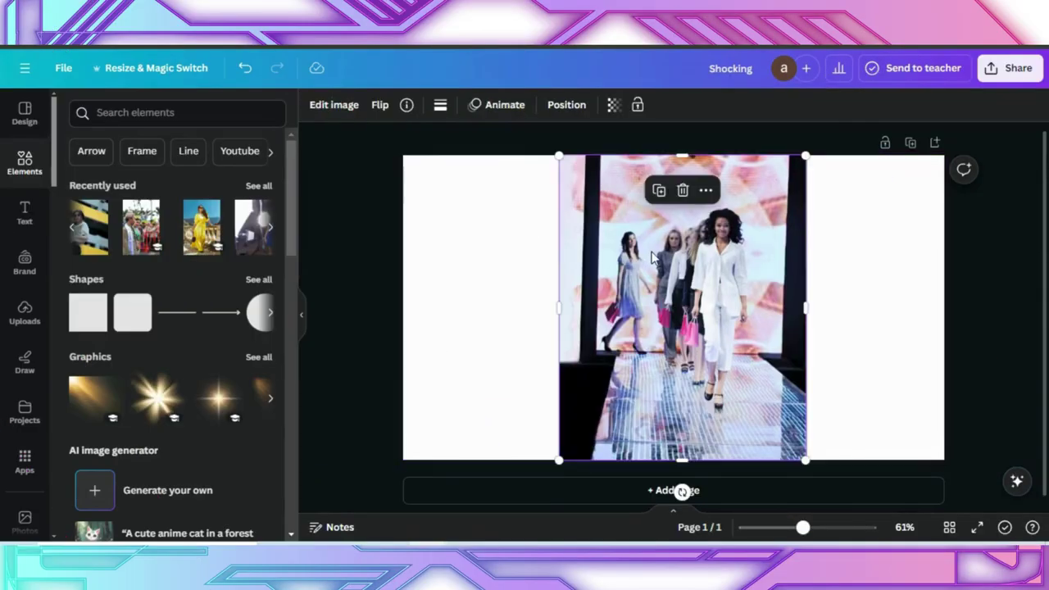
left_click(338, 105)
scroll(238, 317, "down", 3)
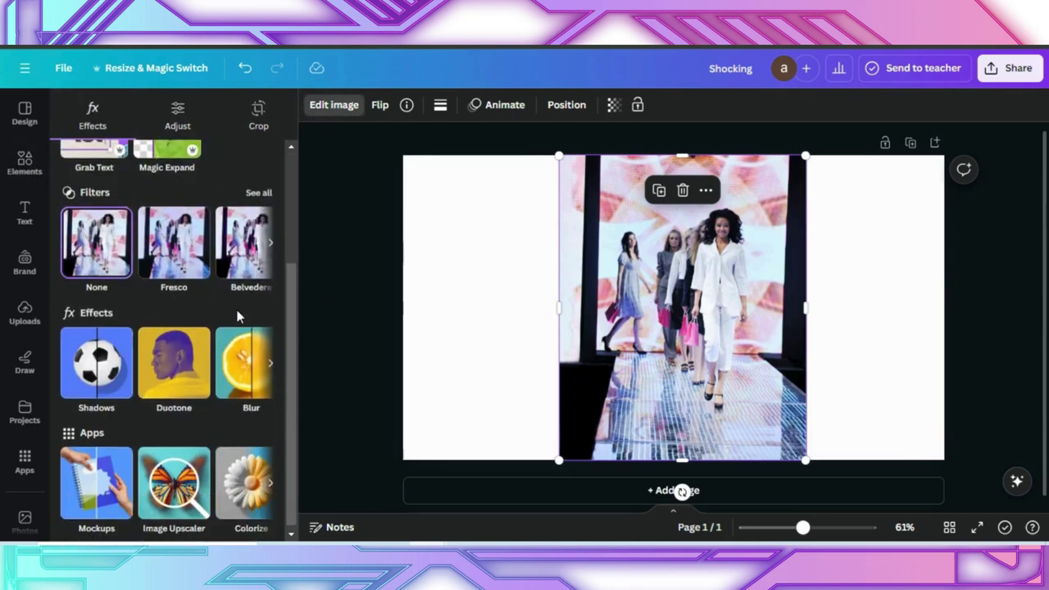
left_click(271, 361)
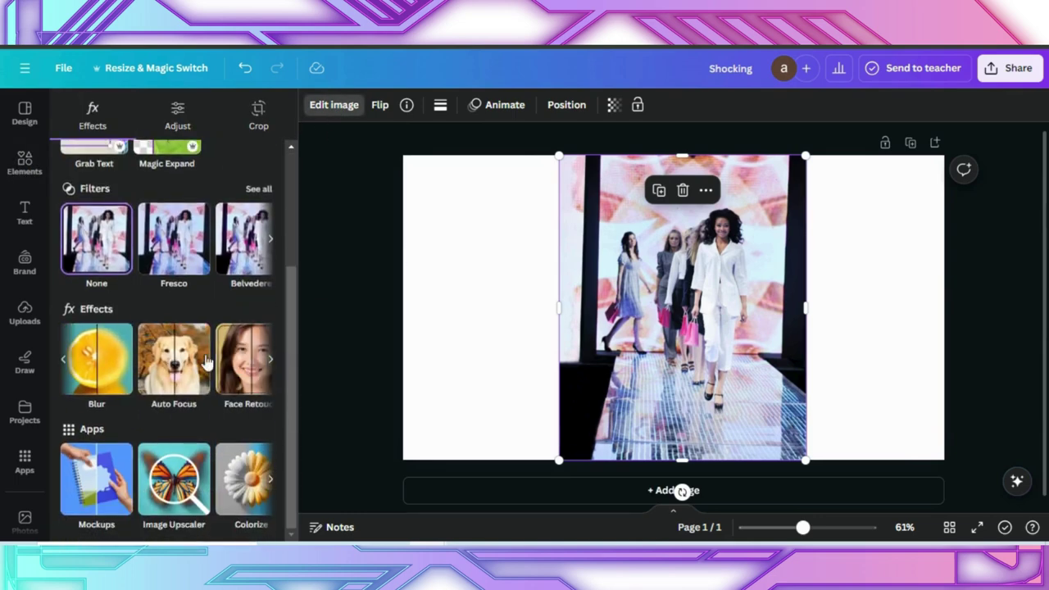
left_click(99, 361)
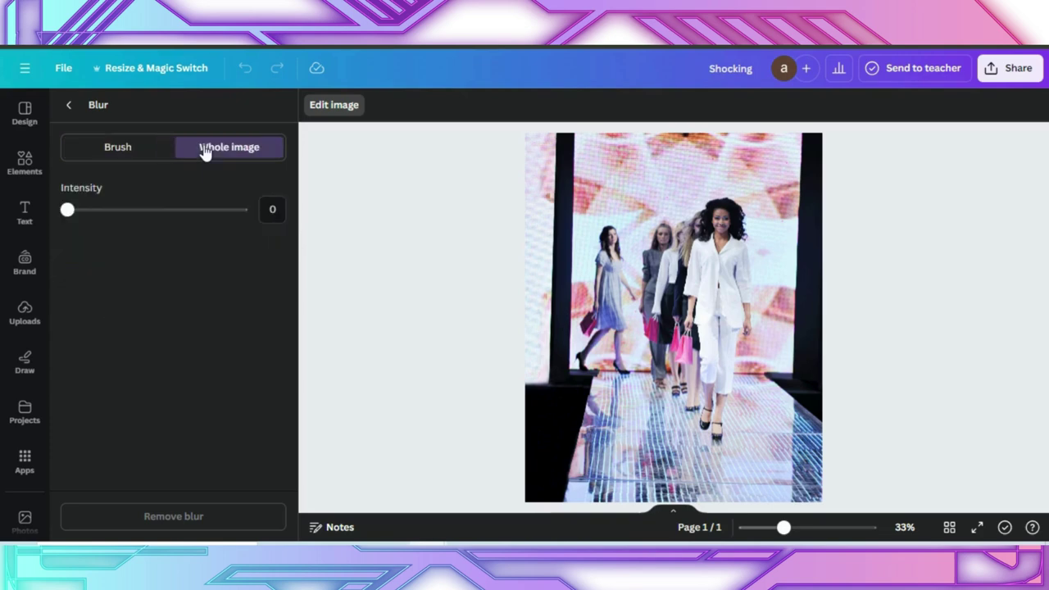
left_click(156, 151)
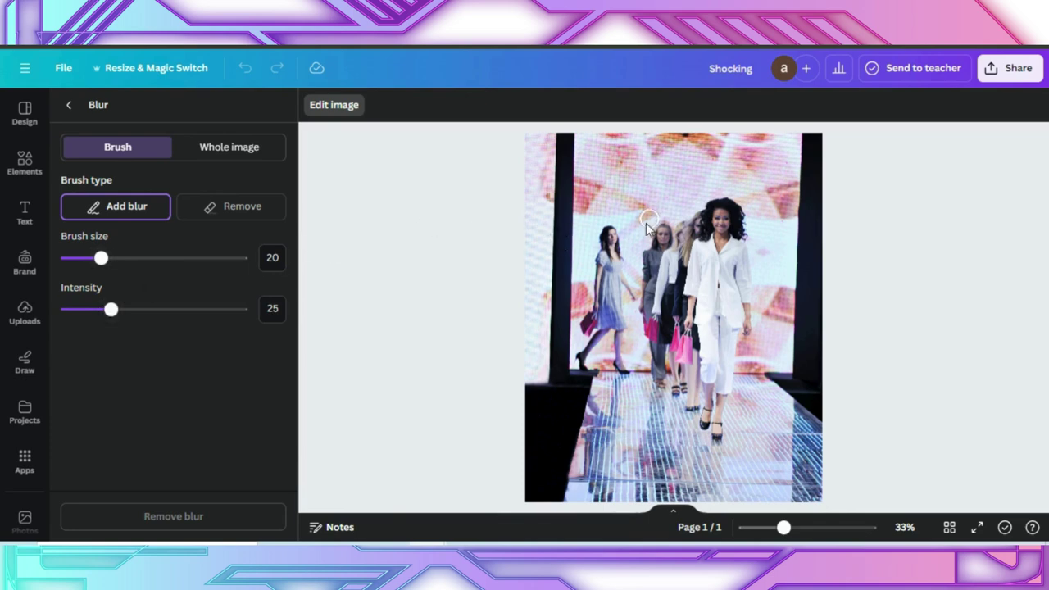
mouse_move(610, 238)
left_mouse_down()
mouse_move(606, 287)
mouse_move(623, 319)
mouse_move(660, 227)
mouse_move(669, 250)
mouse_move(685, 222)
mouse_move(663, 314)
mouse_move(653, 281)
mouse_move(632, 301)
mouse_move(665, 375)
mouse_move(692, 205)
mouse_move(664, 210)
mouse_move(607, 297)
mouse_move(607, 248)
mouse_move(583, 378)
mouse_move(609, 324)
mouse_move(619, 362)
mouse_move(690, 393)
left_mouse_up()
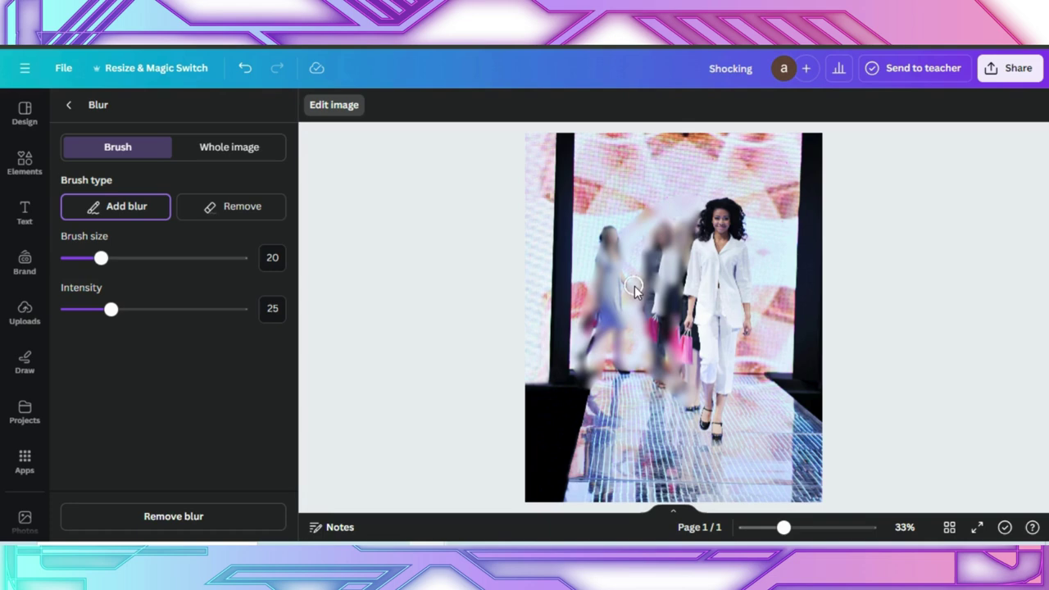
left_click(243, 70)
left_click(72, 106)
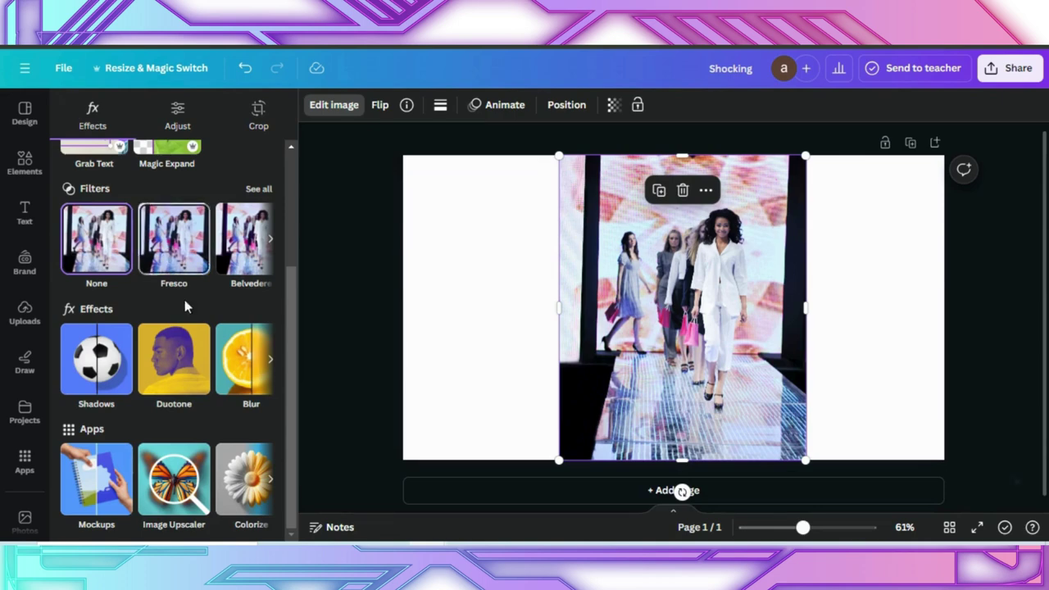
Step: Apply Auto Focus to the runway photo with blur intensity 100, try focus position 65.5, and set it to 49
left_click(270, 359)
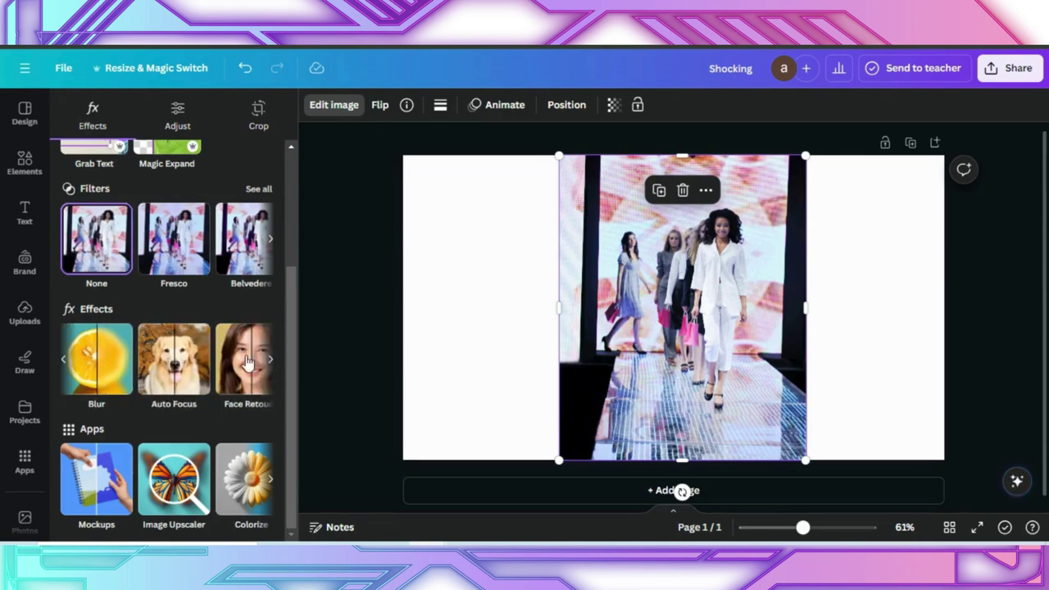
left_click(176, 365)
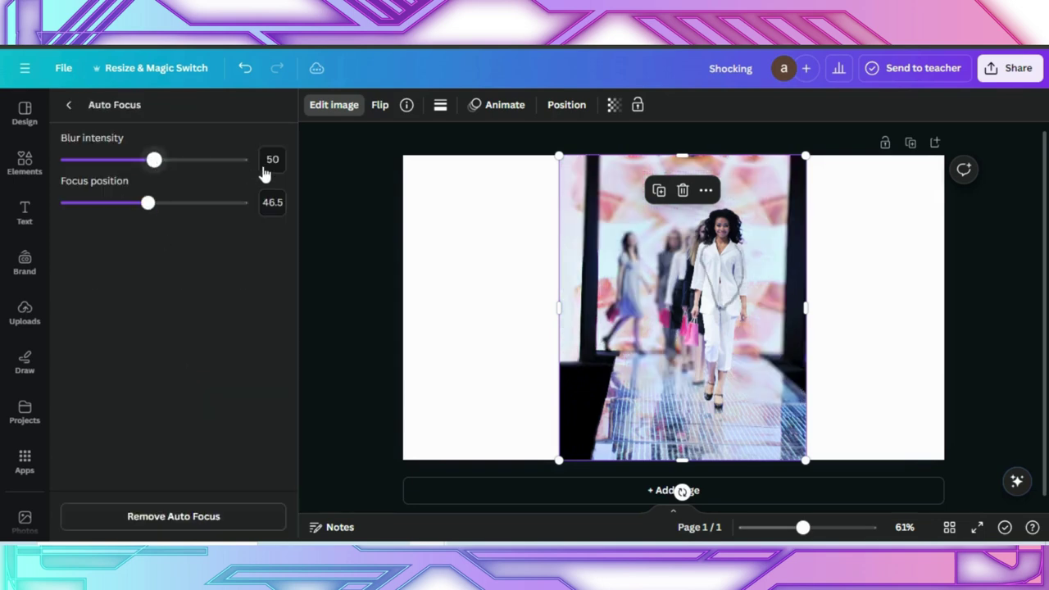
left_click(254, 167)
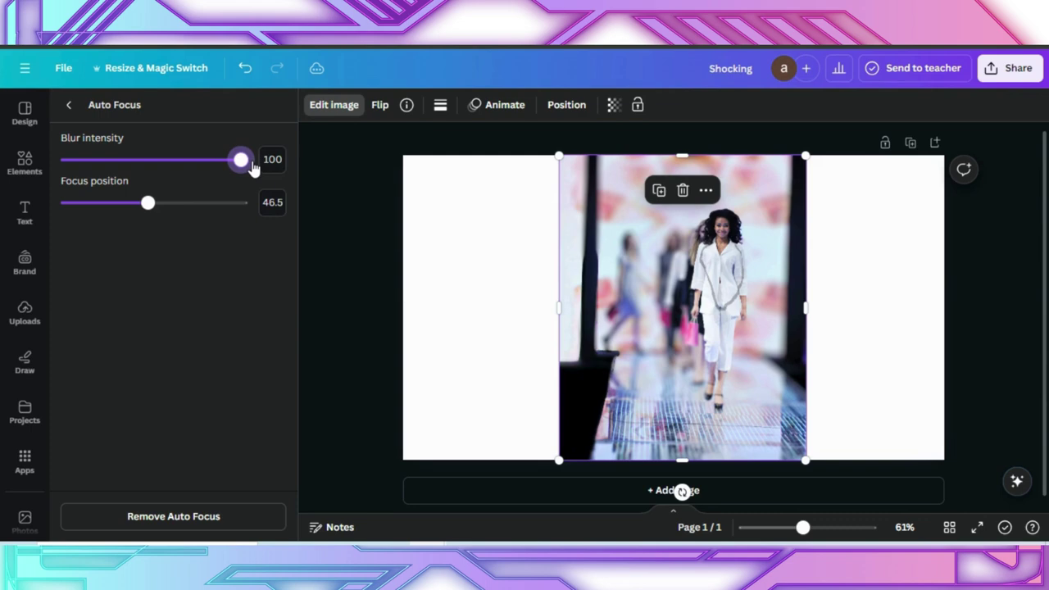
left_click(183, 204)
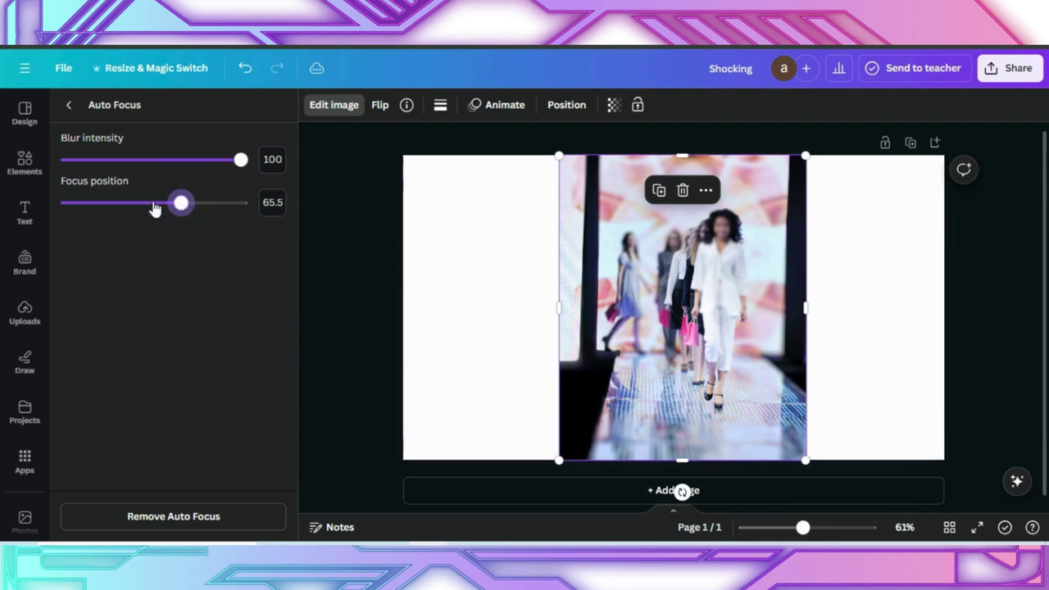
left_click(154, 204)
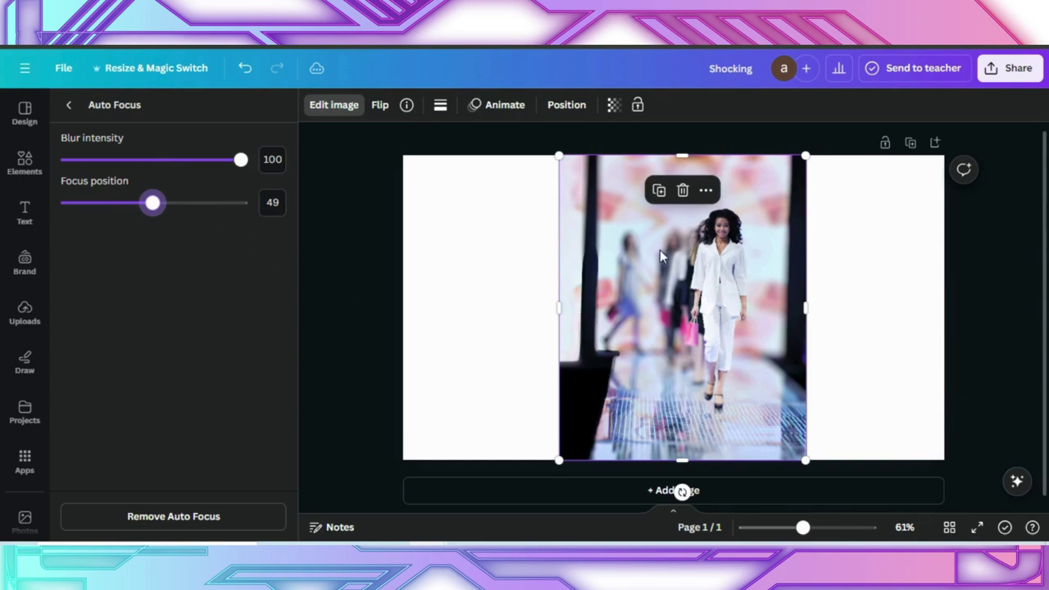
left_click(513, 323)
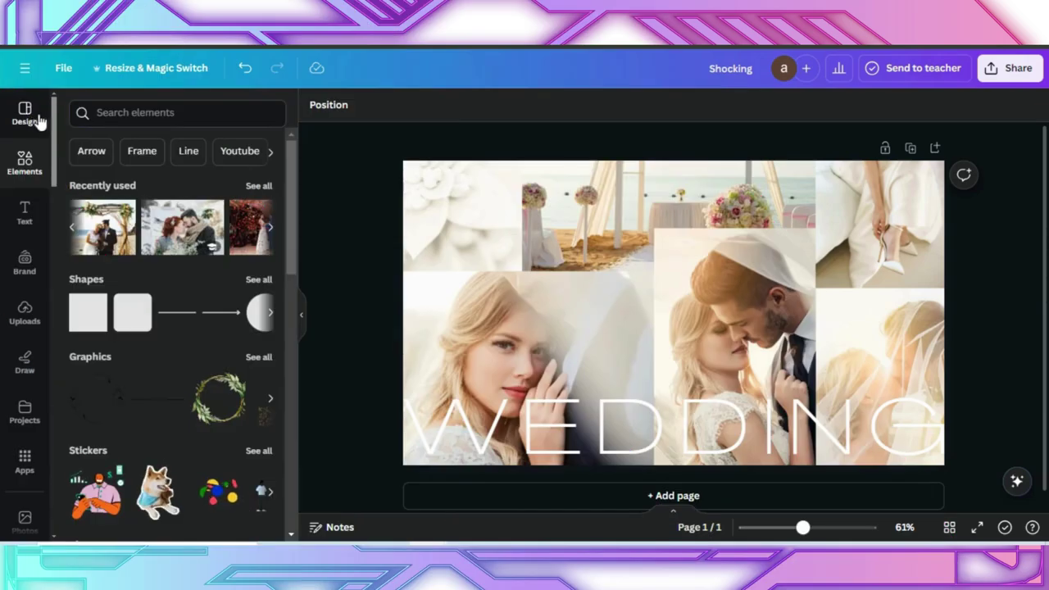
Step: Search the design templates for "modern wedding photo collage" and browse the suggested collage layouts
left_click(26, 119)
left_click(75, 107)
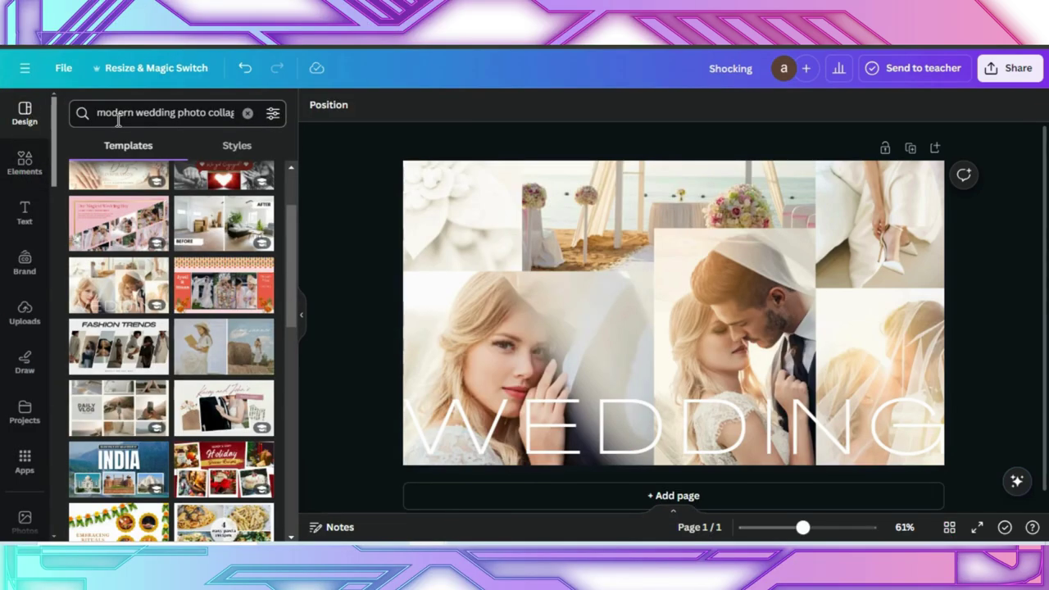
left_click(226, 116)
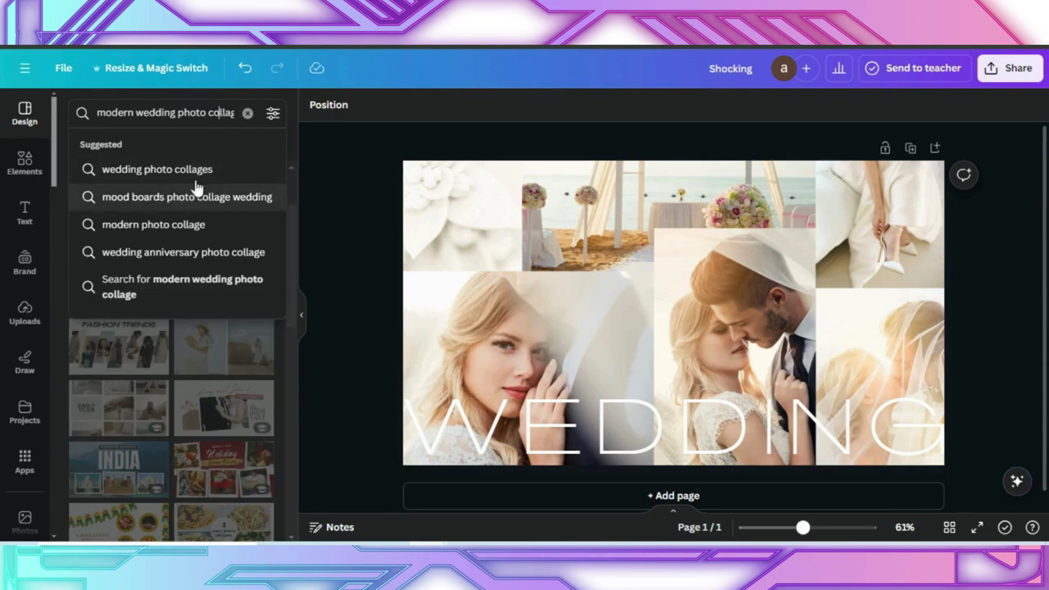
key("Down")
key("Down")
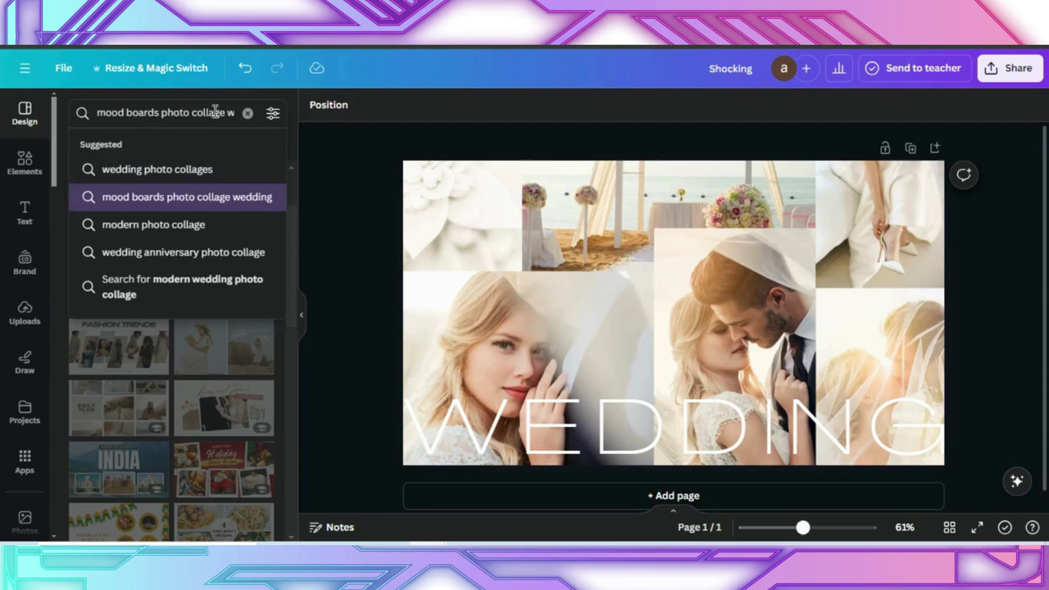
key("Down")
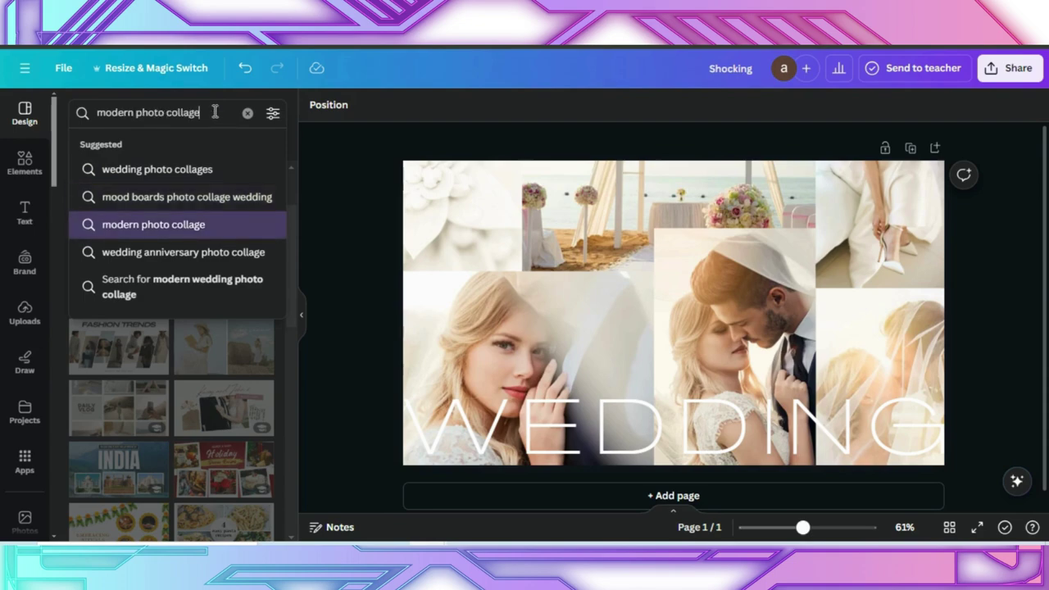
key("Up")
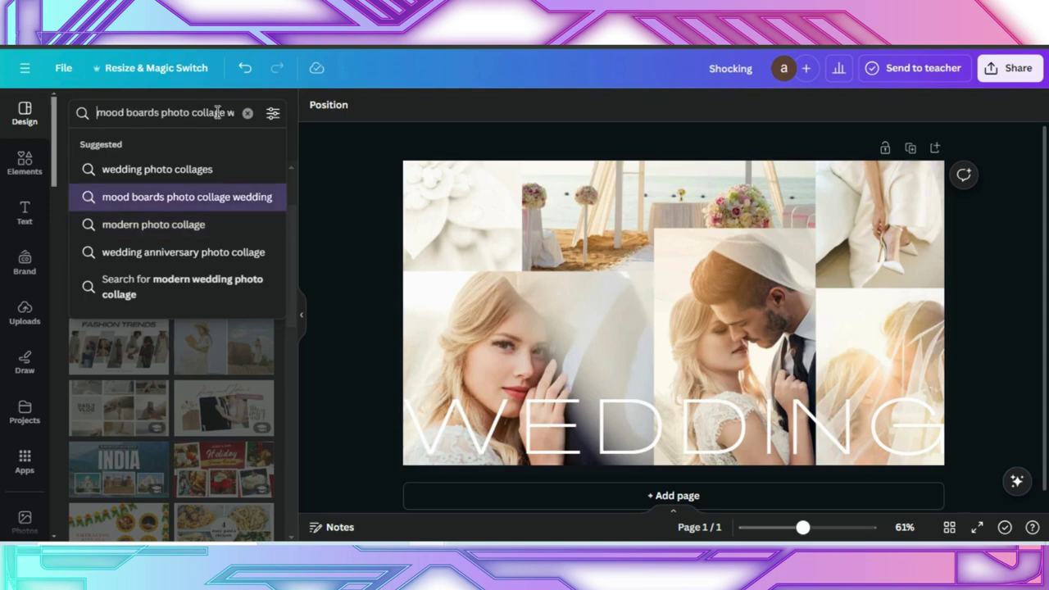
key("Down")
key("Down")
key("Down")
key("Return")
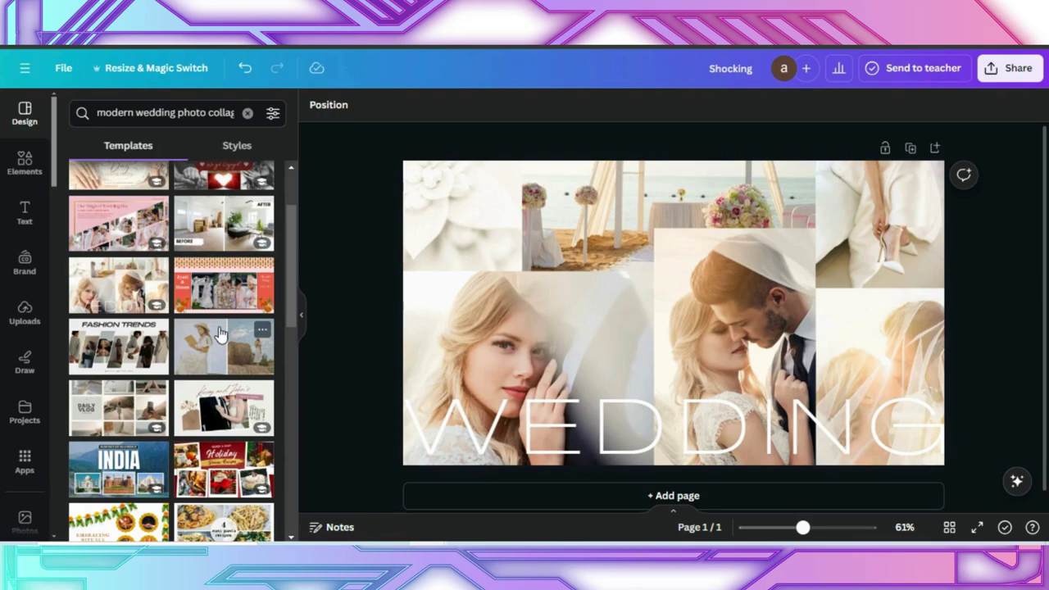
scroll(220, 332, "down", 4)
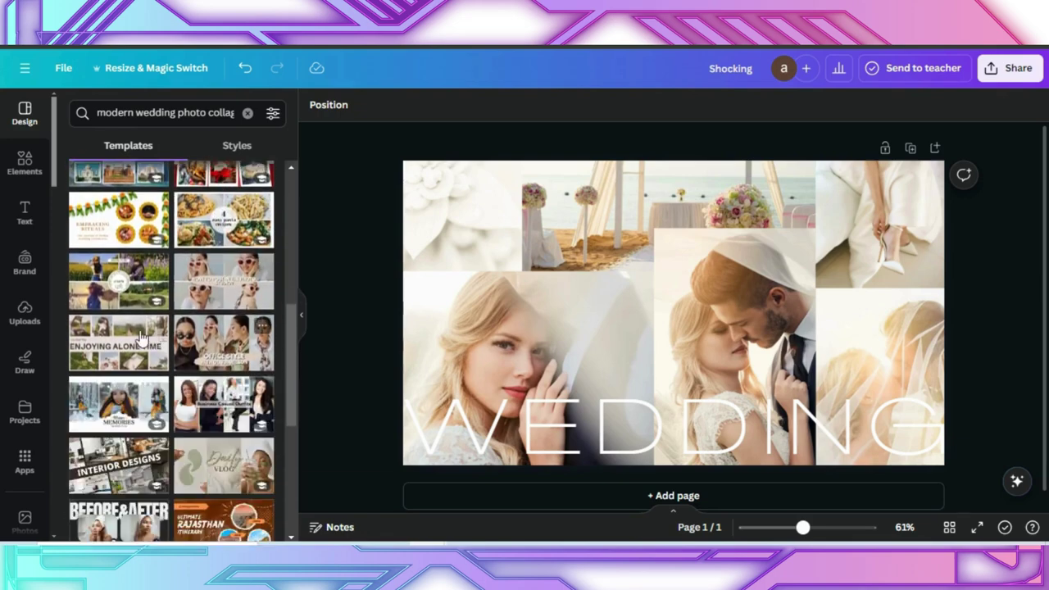
scroll(141, 338, "down", 5)
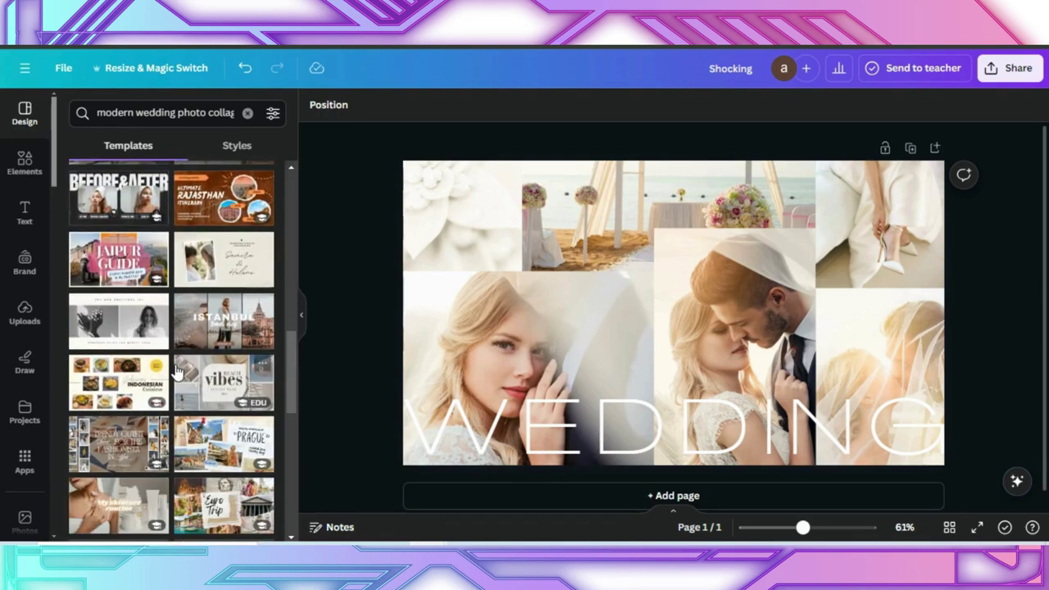
scroll(164, 394, "down", 3)
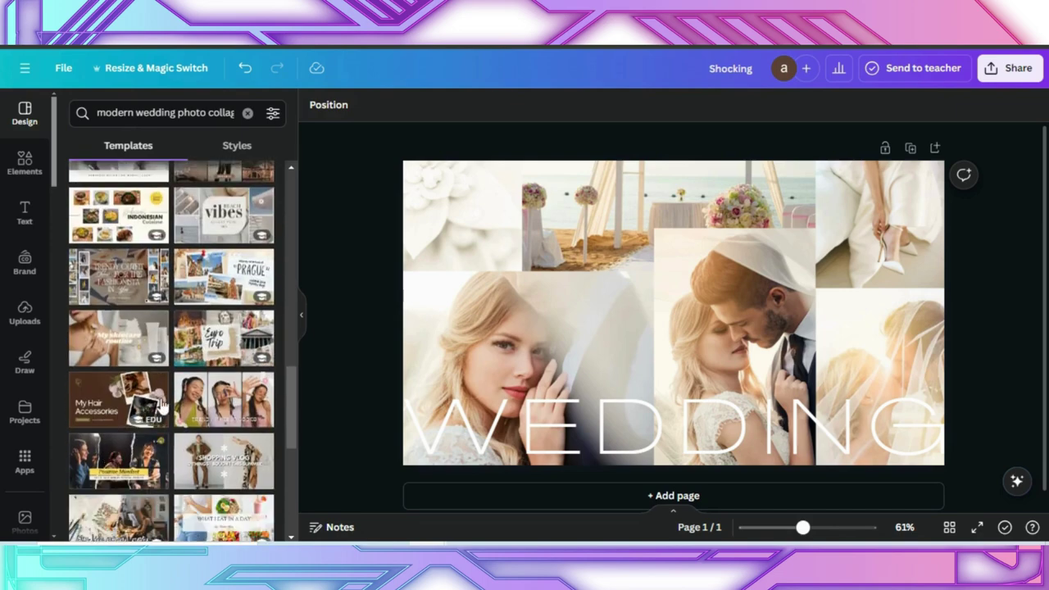
scroll(234, 456, "down", 4)
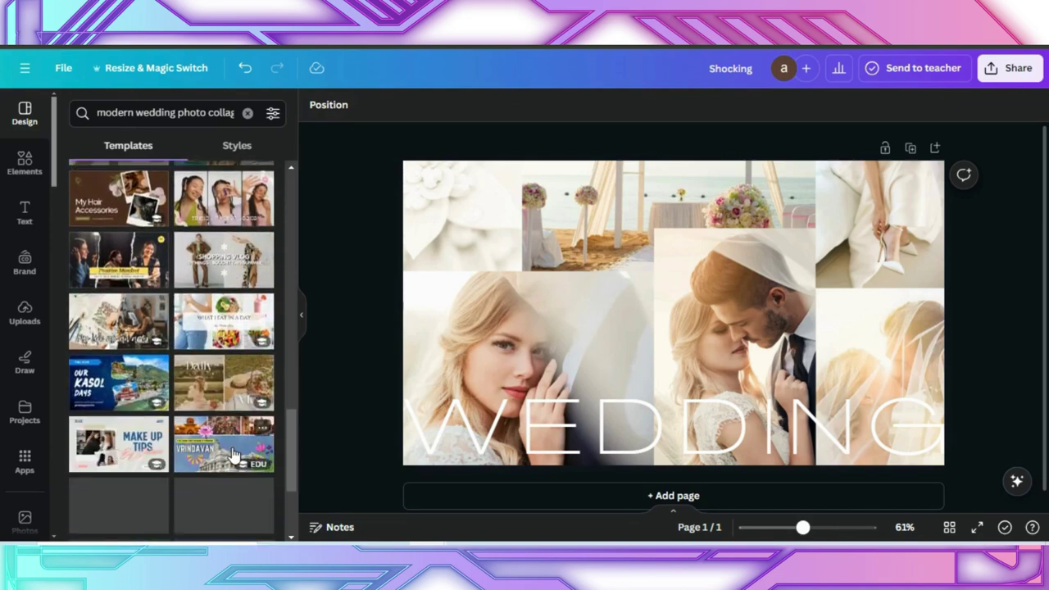
scroll(233, 451, "down", 2)
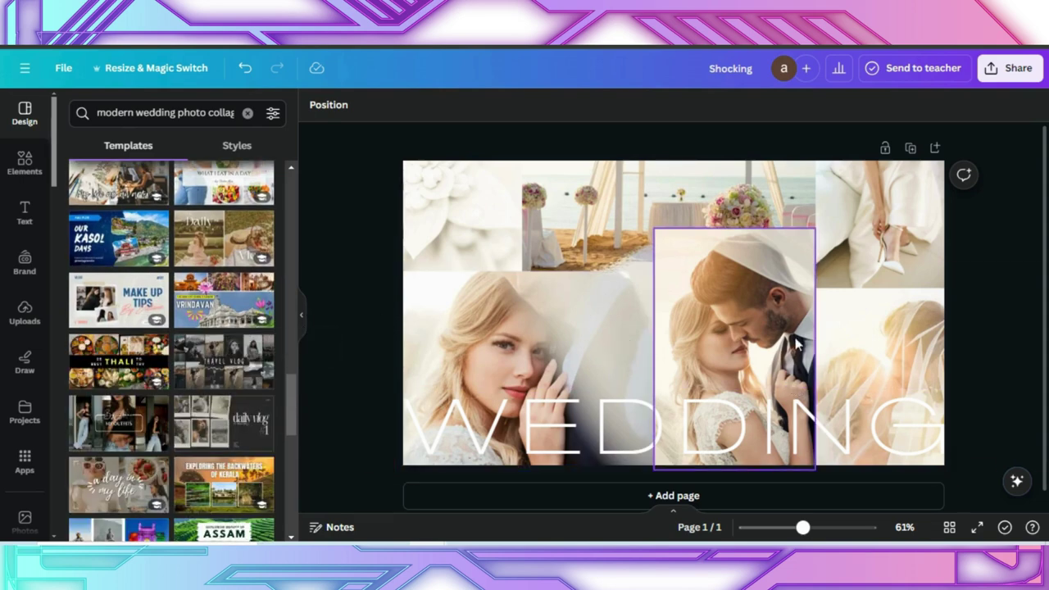
Step: Upload the seven PNG images Shocking (27) through Shocking (33) from the Downloads folder
left_click(23, 312)
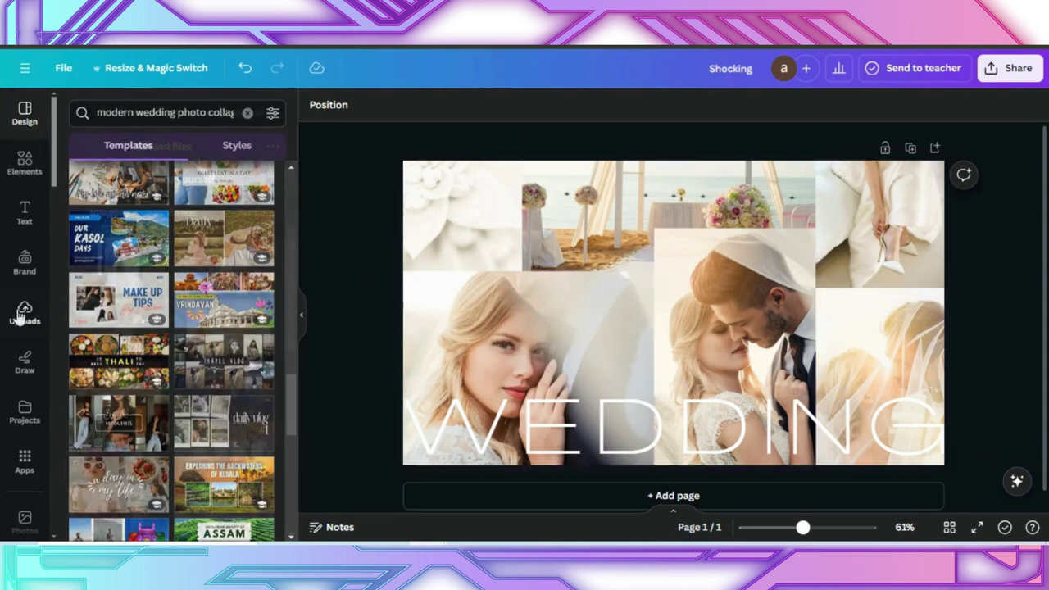
left_click(205, 146)
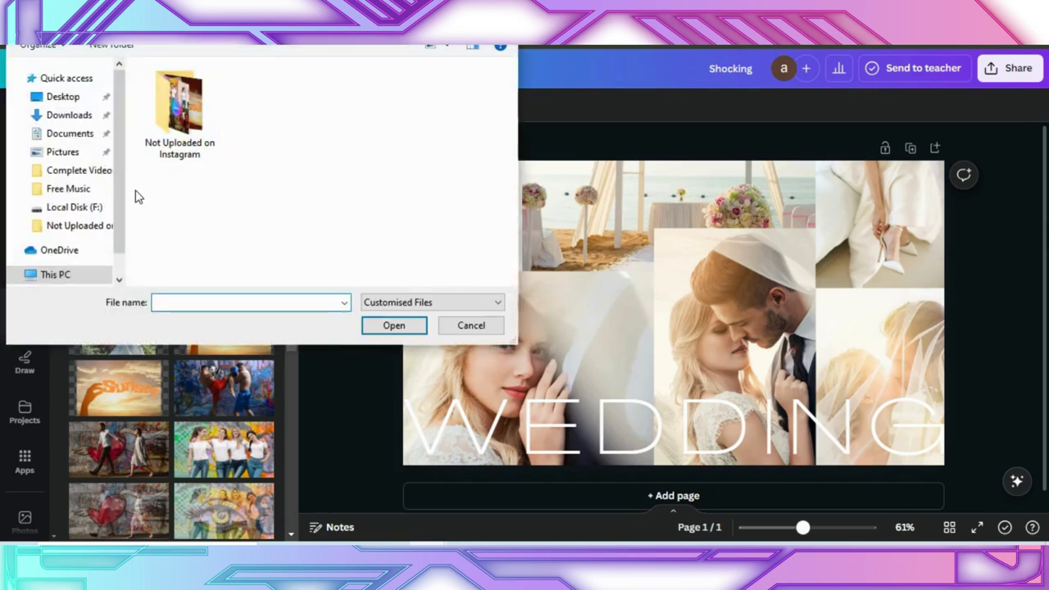
left_click(64, 99)
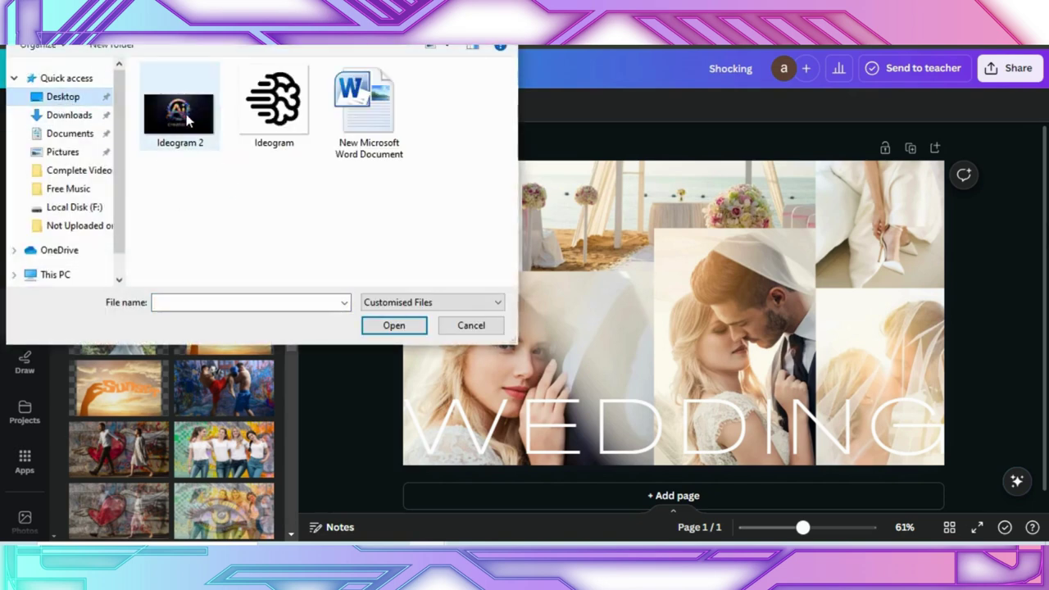
left_click(74, 114)
left_click(178, 115)
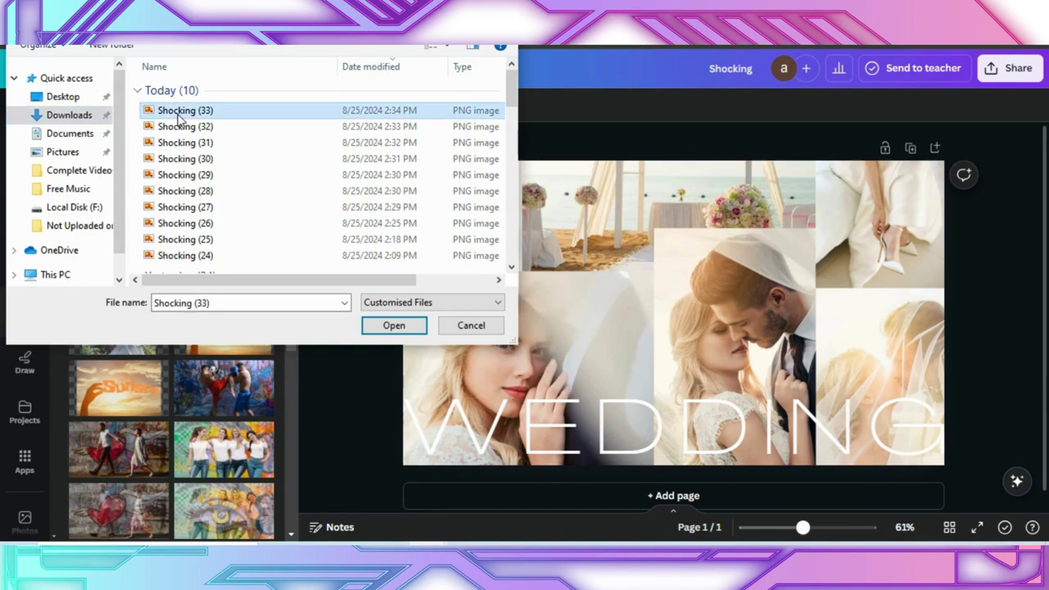
key("shift+Down")
key("shift+Down")
key("shift+Down")
key("shift+Down")
key("shift+Down")
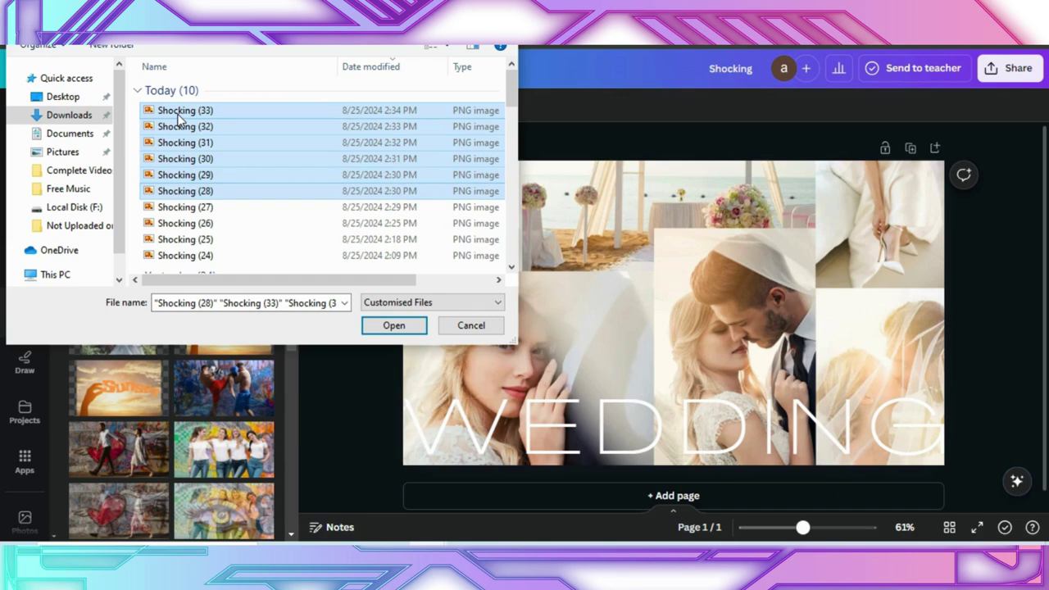
key("shift+Down")
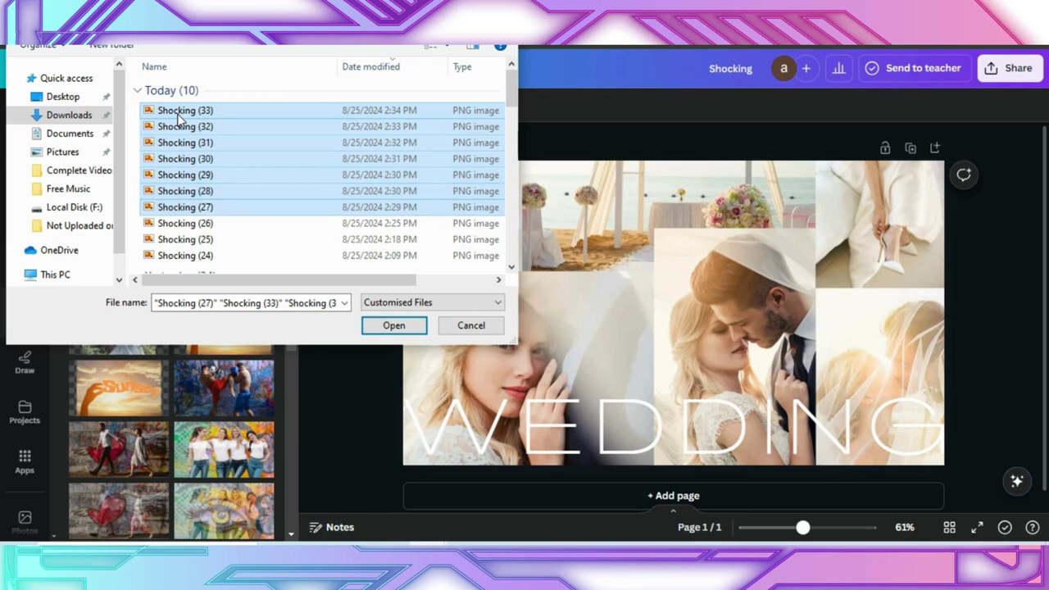
key("shift+Down")
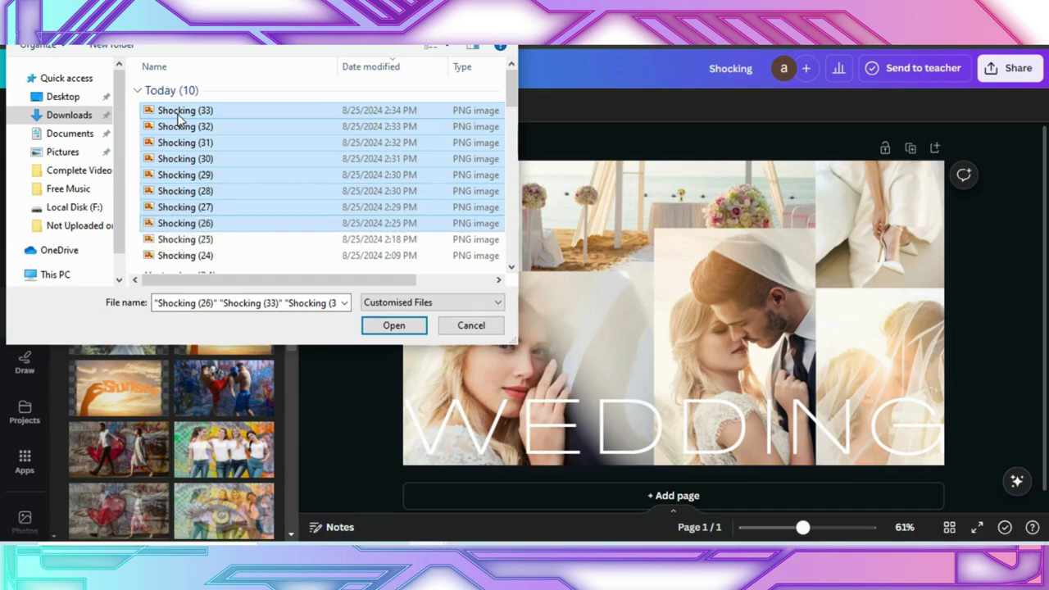
key("shift+Up")
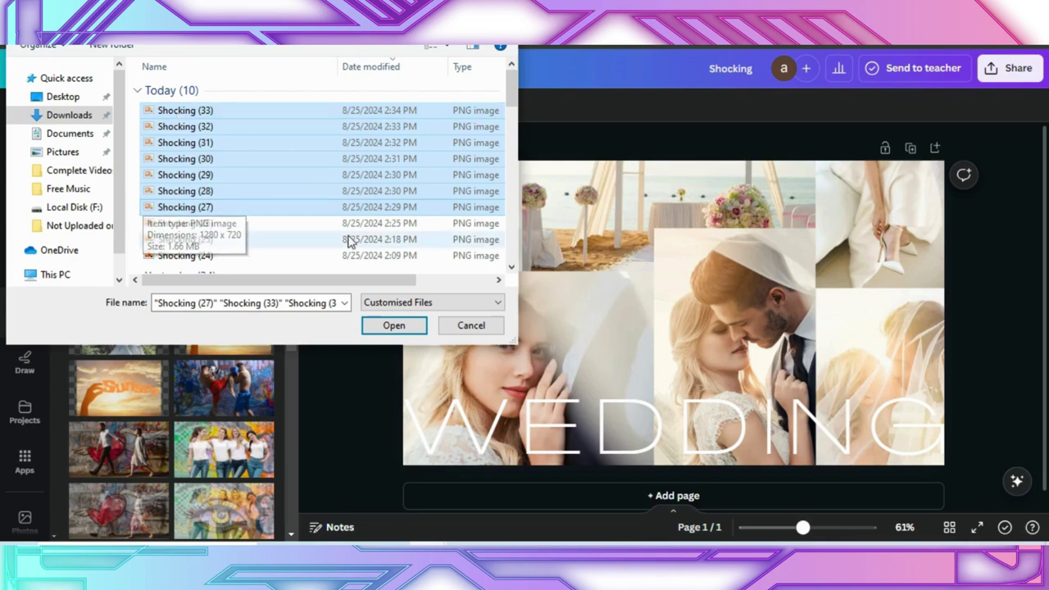
left_click(394, 328)
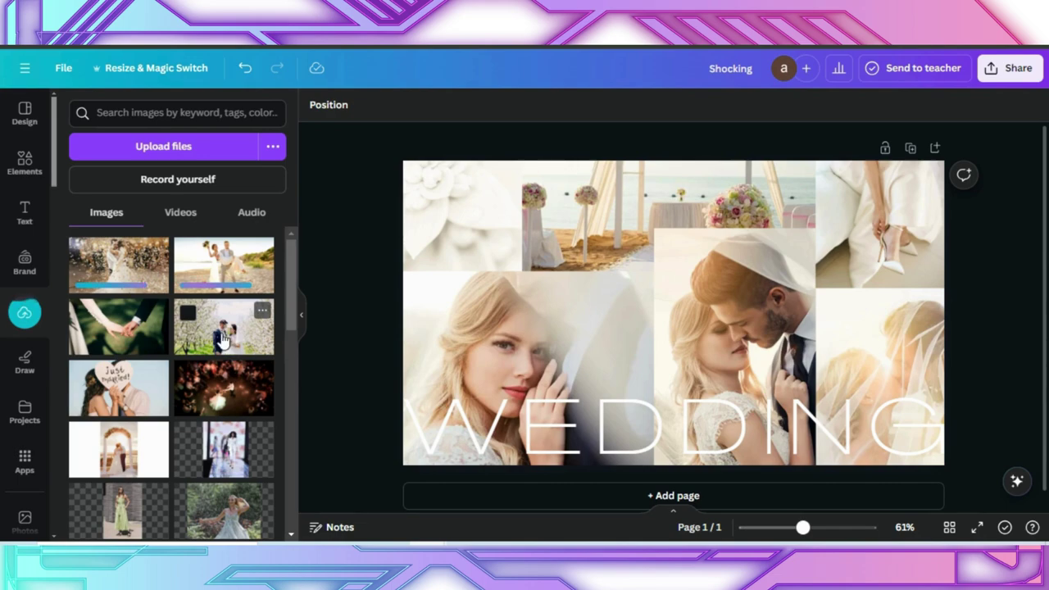
Step: Fill five collage frames with the uploaded floral arch, dance floor, "just married!", blossom orchard and holding-hands photos, leaving the lower-right frame
left_click_drag(82, 457, 721, 344)
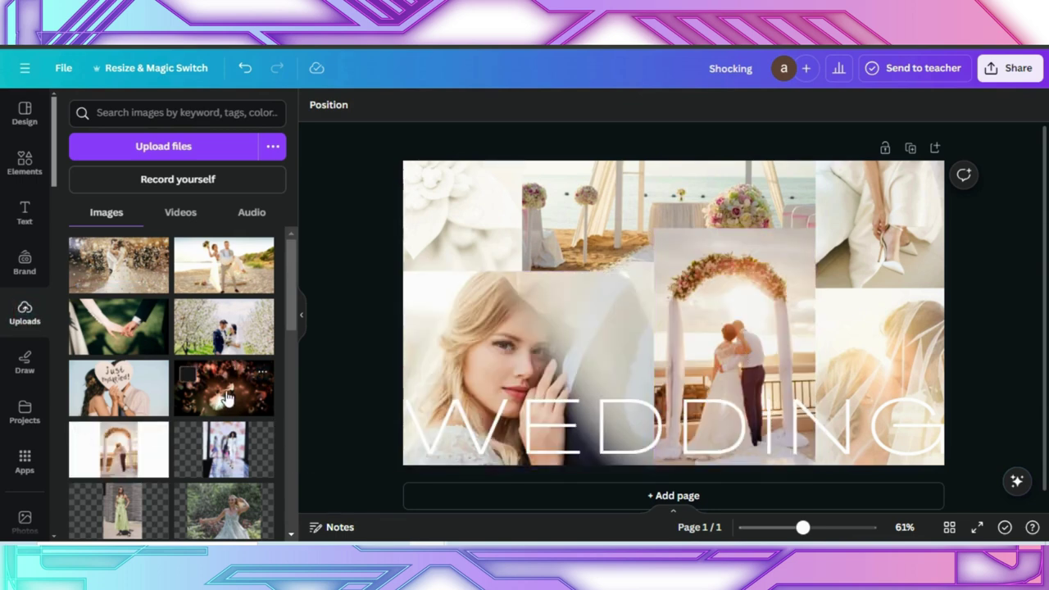
left_click_drag(228, 397, 450, 356)
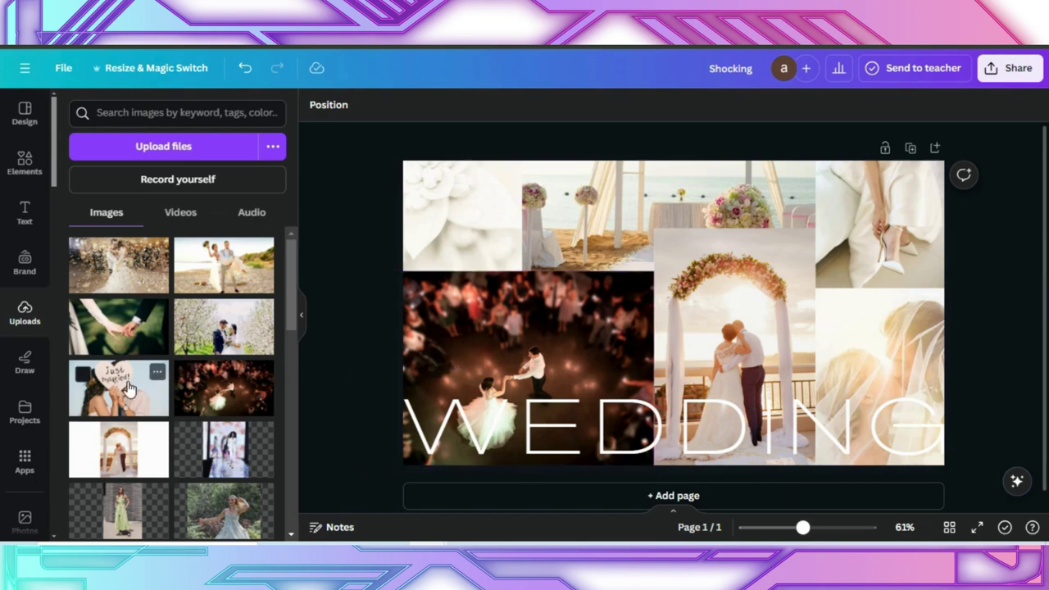
left_click_drag(149, 380, 464, 232)
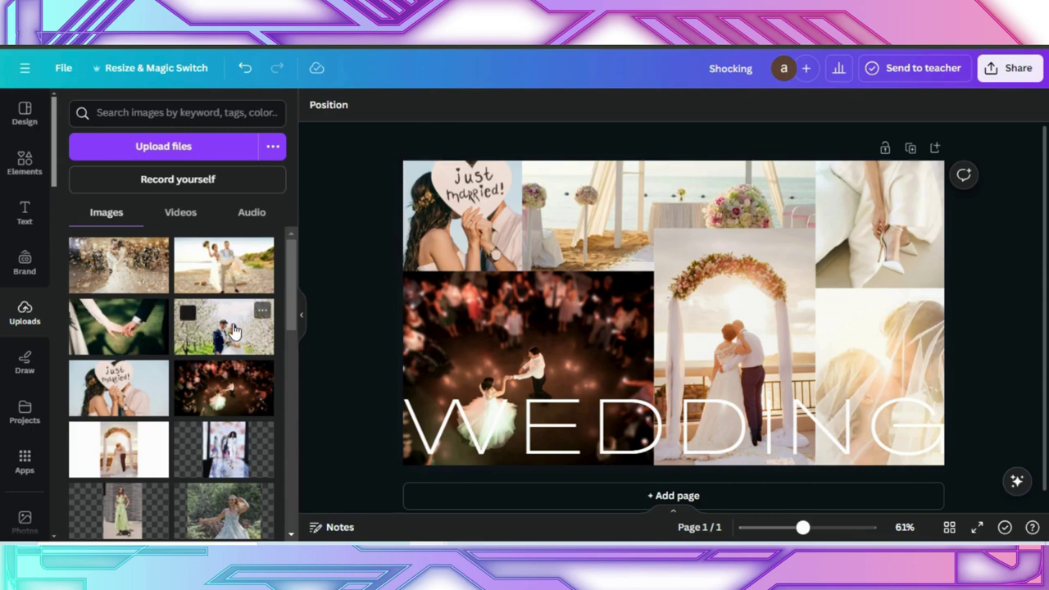
left_click_drag(235, 330, 746, 207)
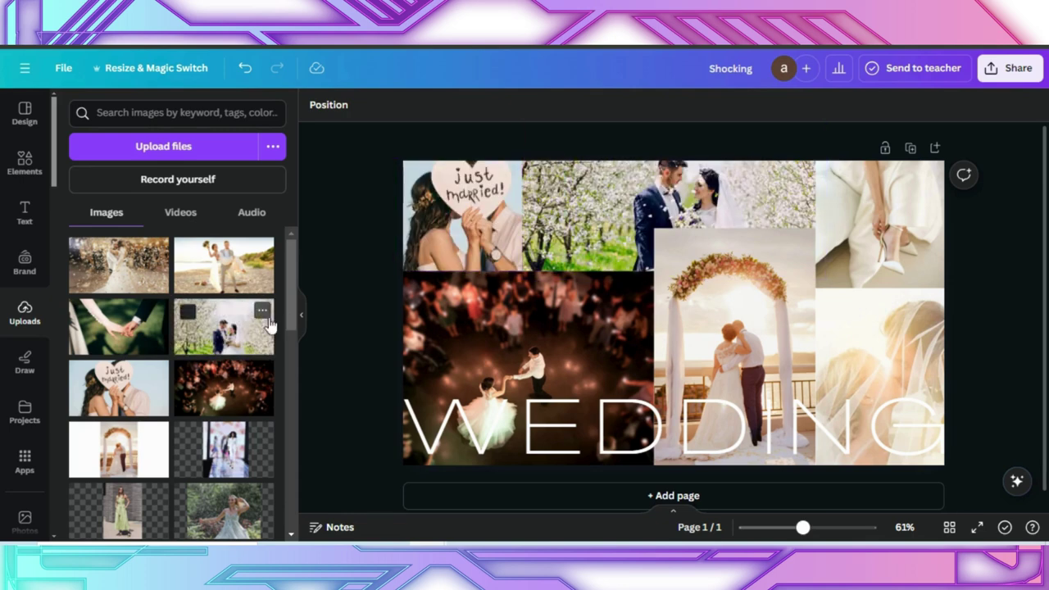
left_click_drag(121, 335, 889, 244)
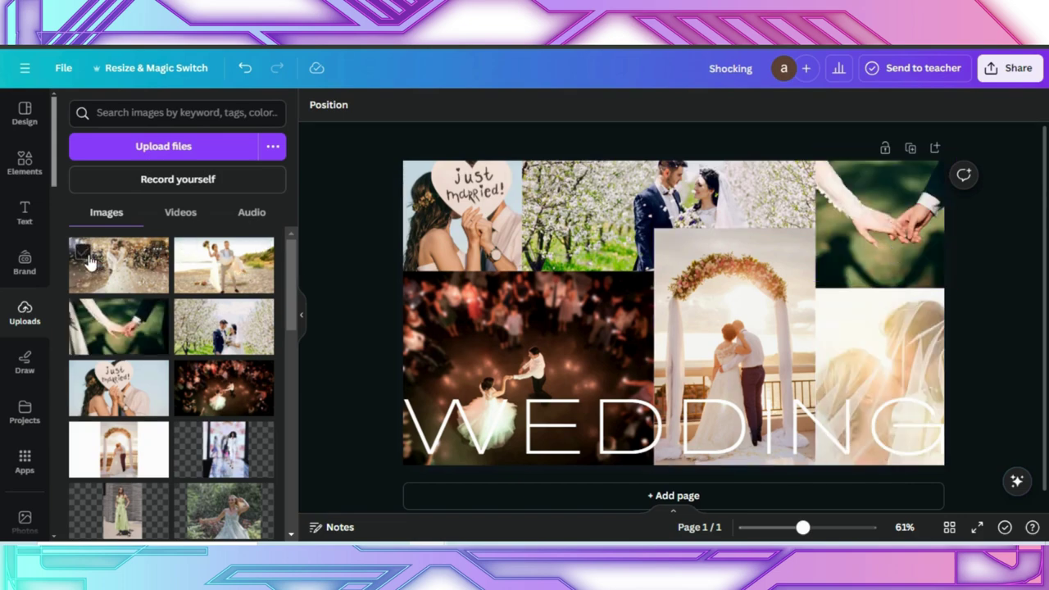
Step: Put the confetti dance photo in the collage's lower-right frame and shift its crop to bring the couple into the frame
left_click_drag(119, 264, 886, 336)
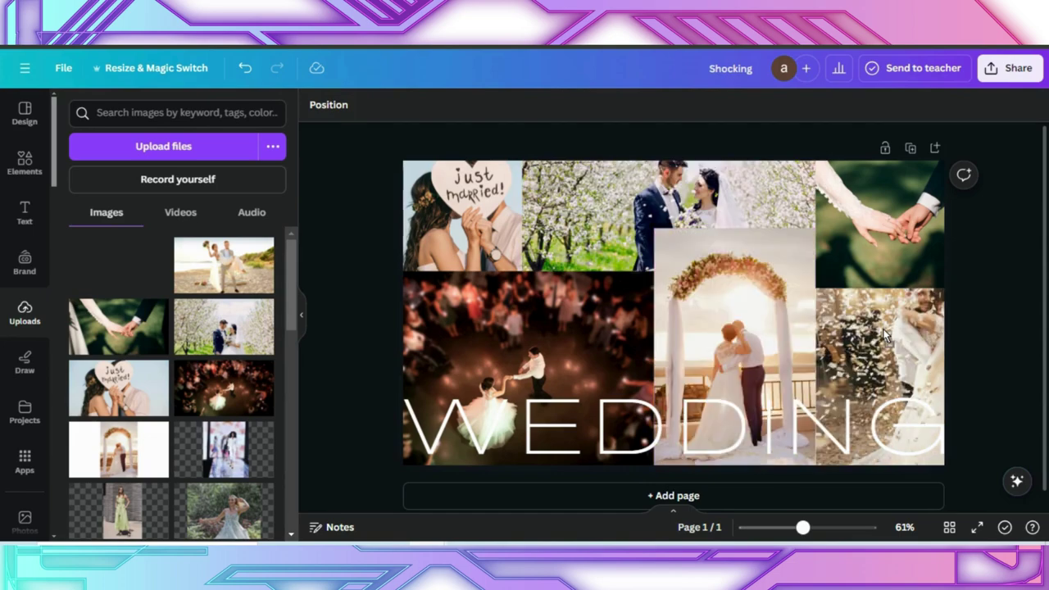
left_click(905, 371)
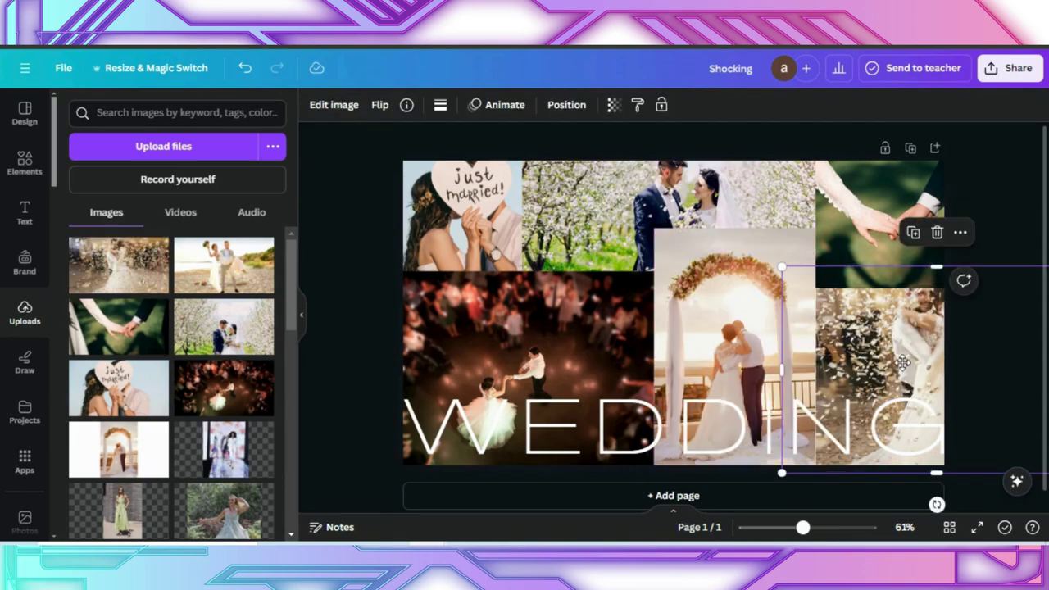
double_click(903, 363)
left_click_drag(903, 363, 862, 362)
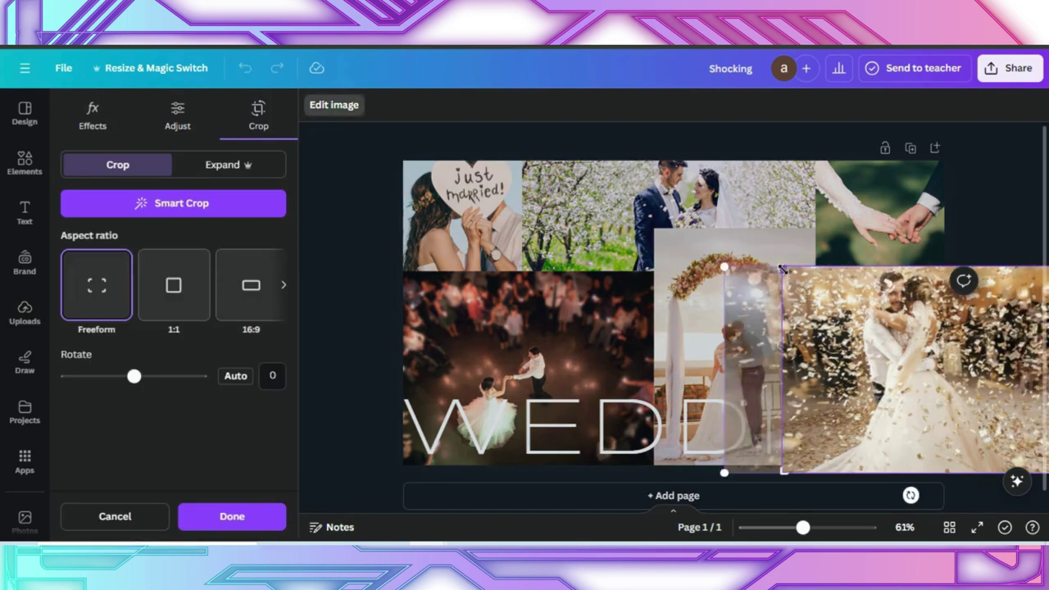
left_click_drag(782, 269, 735, 266)
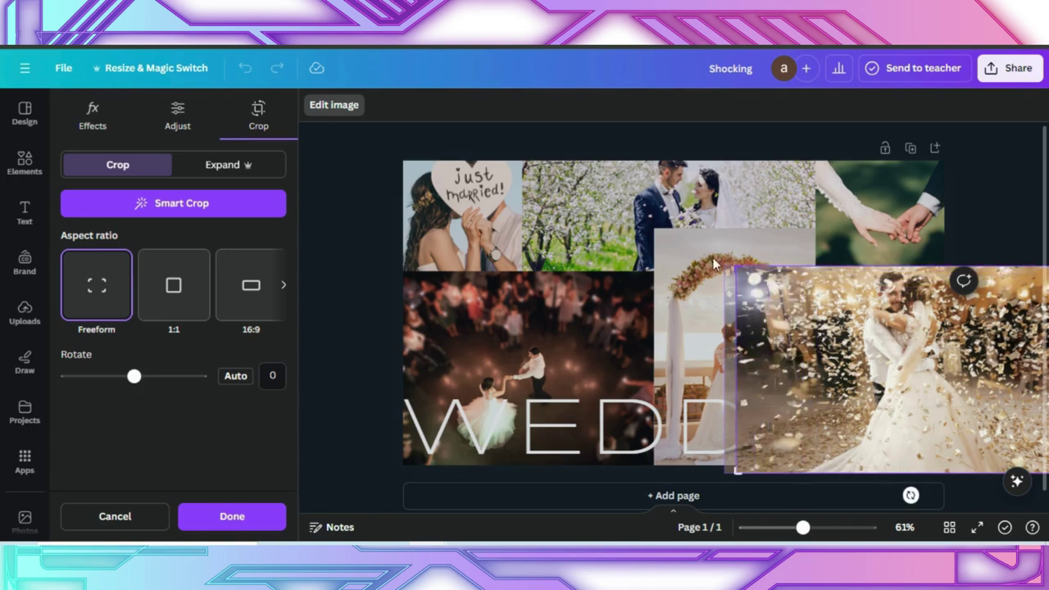
left_click(330, 260)
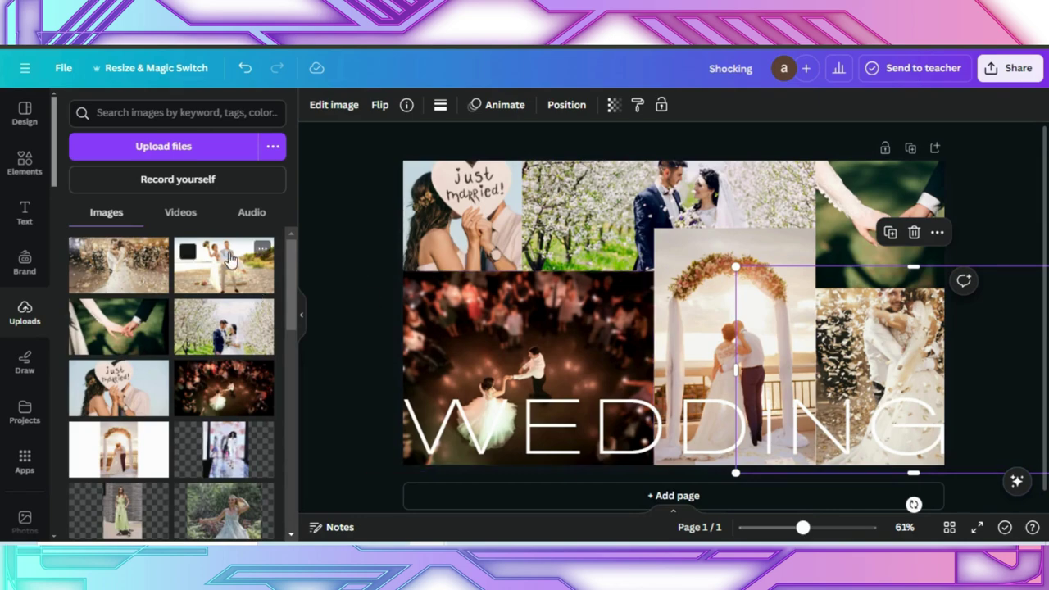
Step: Replace the confetti photo in the lower-right frame with the beach wedding couple photo and check its crop
left_click_drag(223, 265, 874, 361)
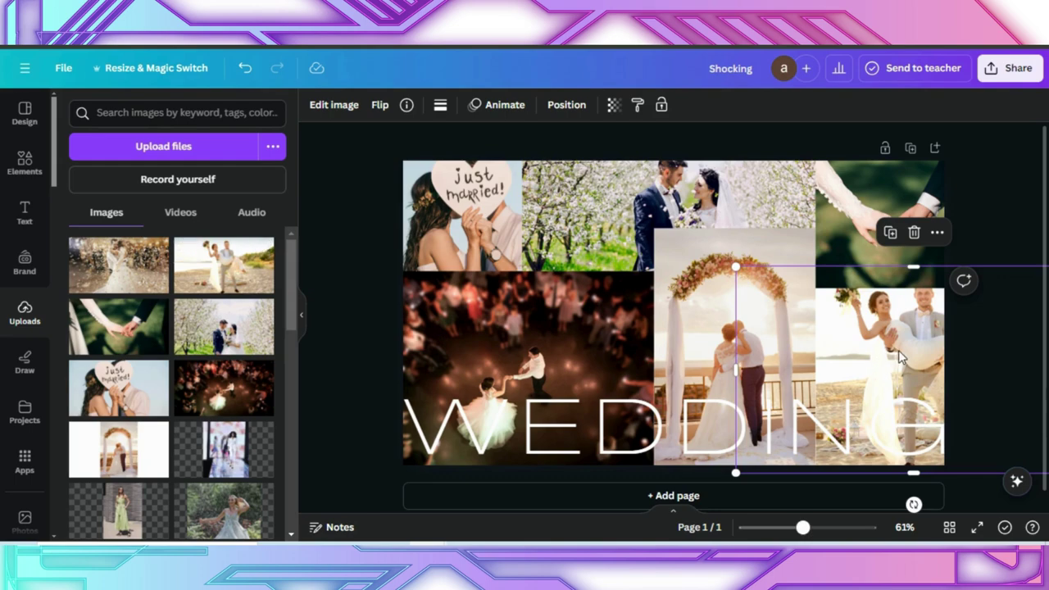
double_click(899, 351)
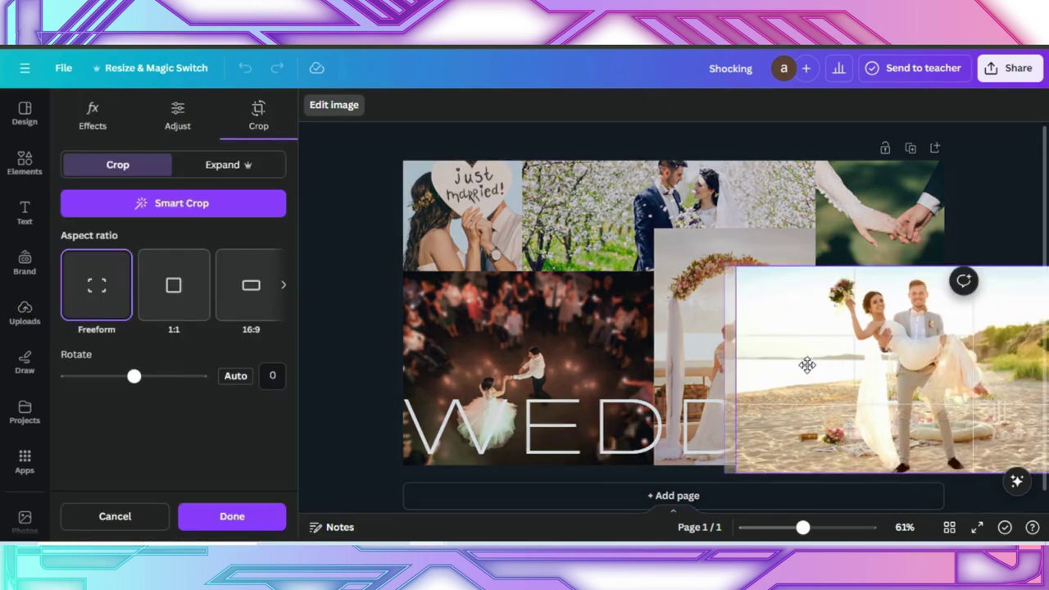
left_click(342, 316)
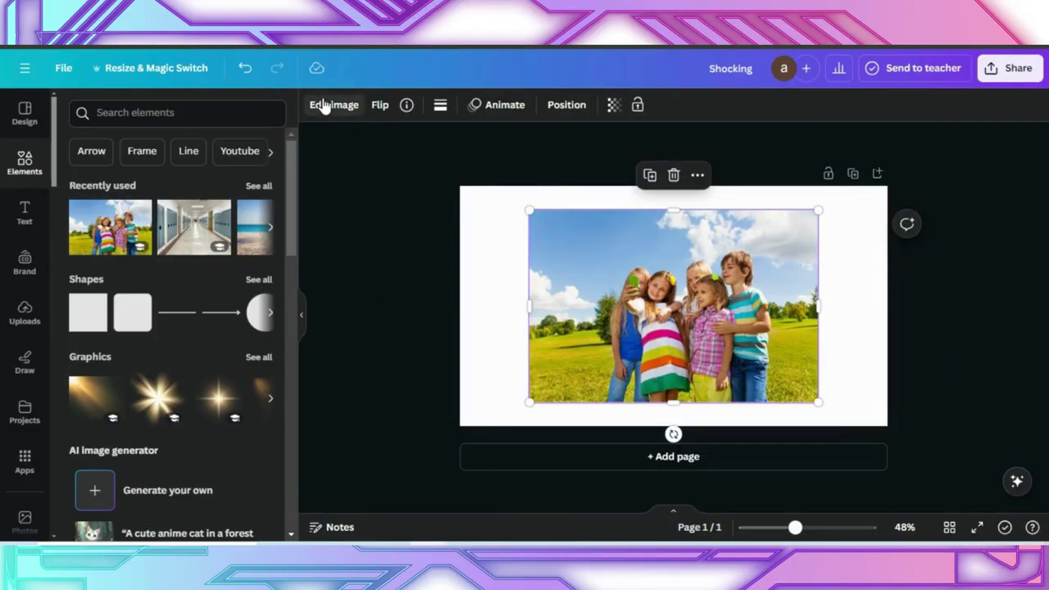
Step: Remove the background from the children's photo, and add the school locker hallway photo enlarged to the page's full height
left_click(90, 182)
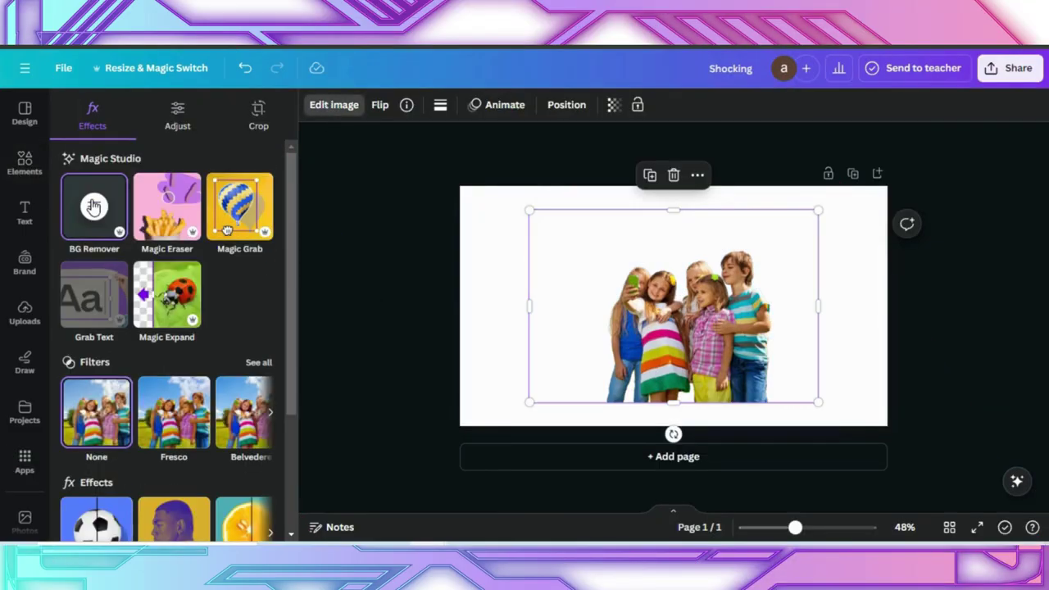
left_click(39, 158)
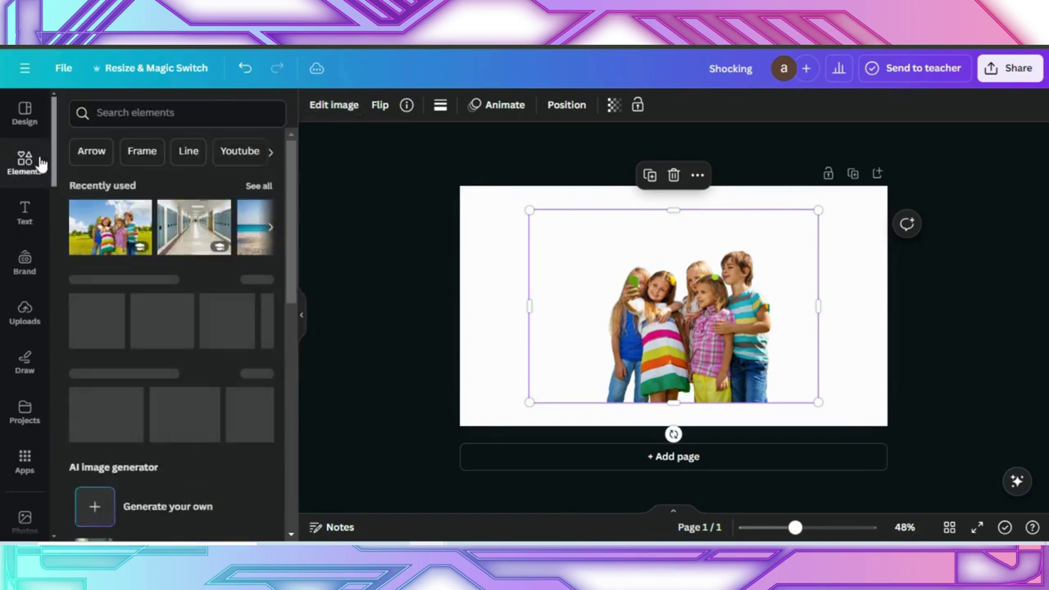
left_click(234, 228)
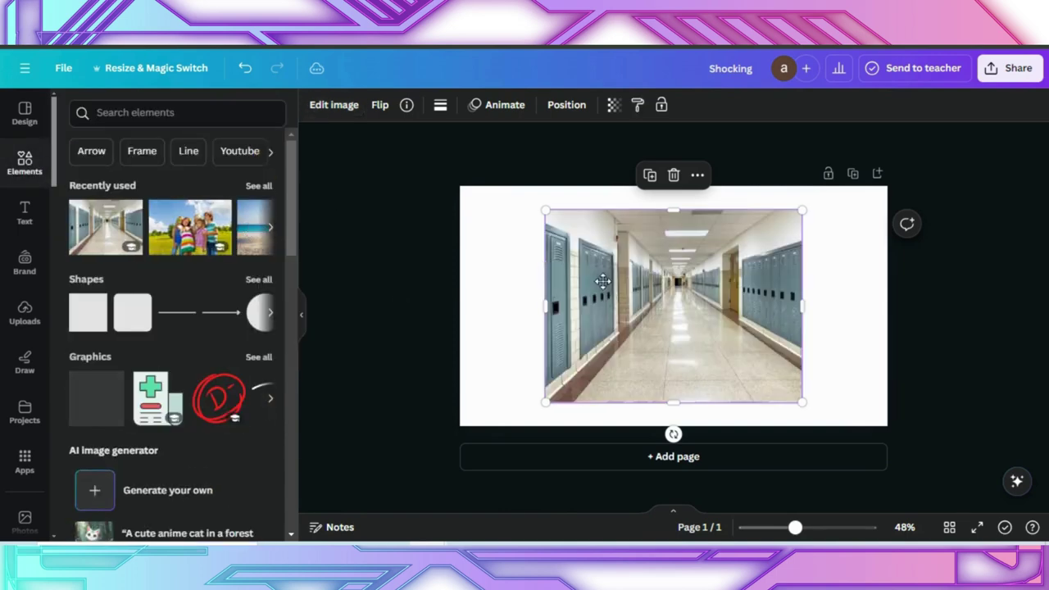
left_click_drag(601, 283, 578, 261)
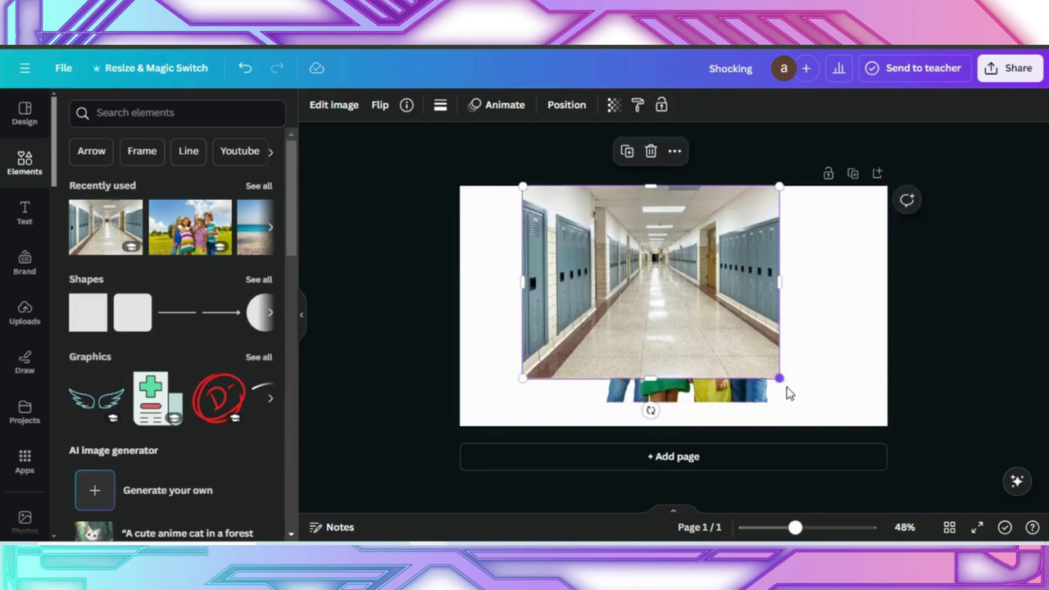
left_click_drag(779, 378, 843, 427)
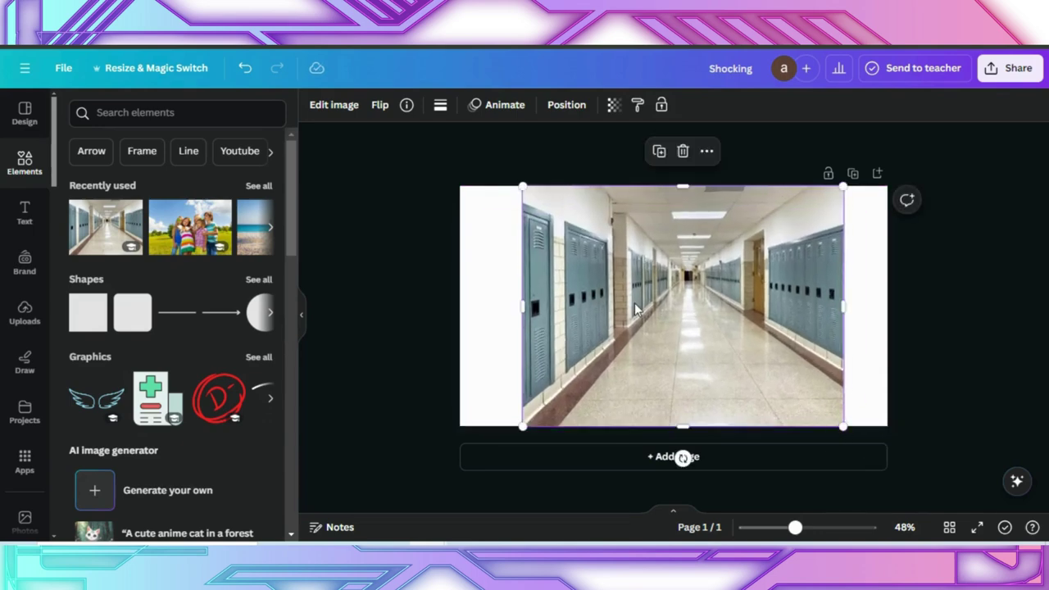
Step: Send the hallway photo behind the children and move the children down to the page's lower edge
left_click(557, 106)
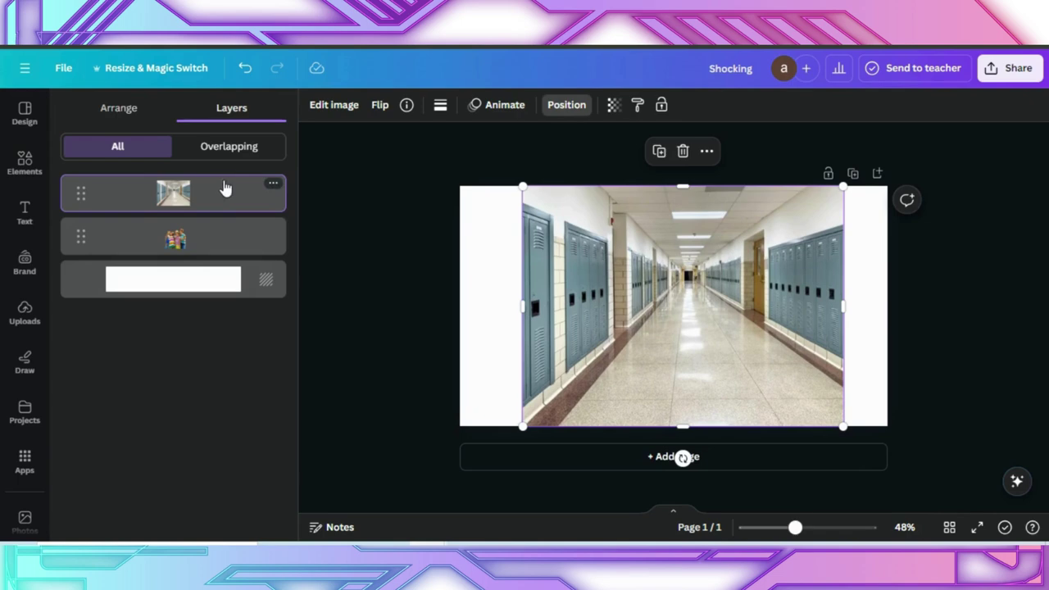
left_click_drag(225, 188, 214, 243)
left_click_drag(710, 332, 716, 355)
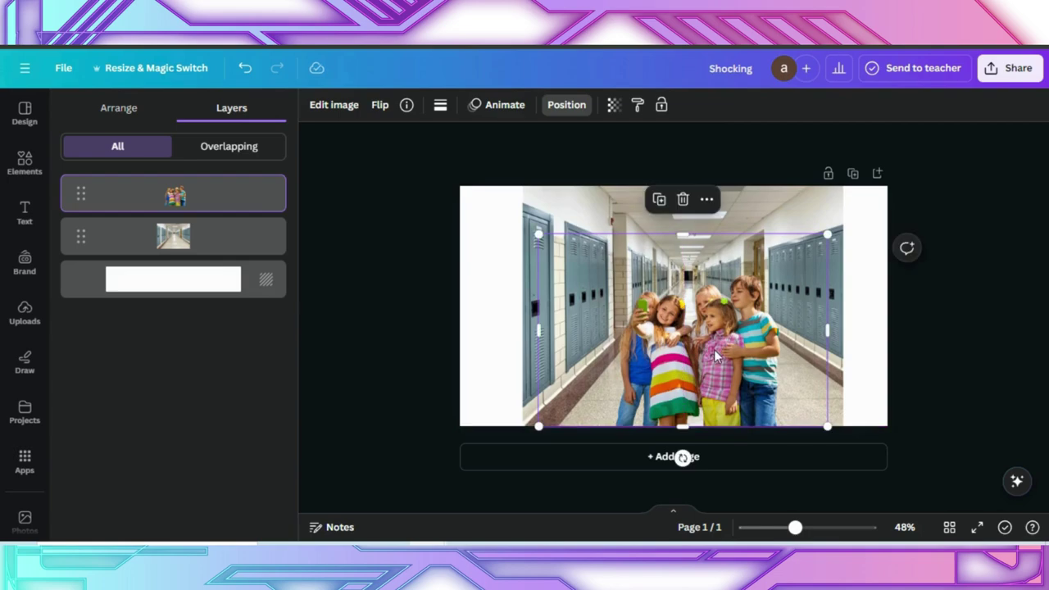
left_click(402, 297)
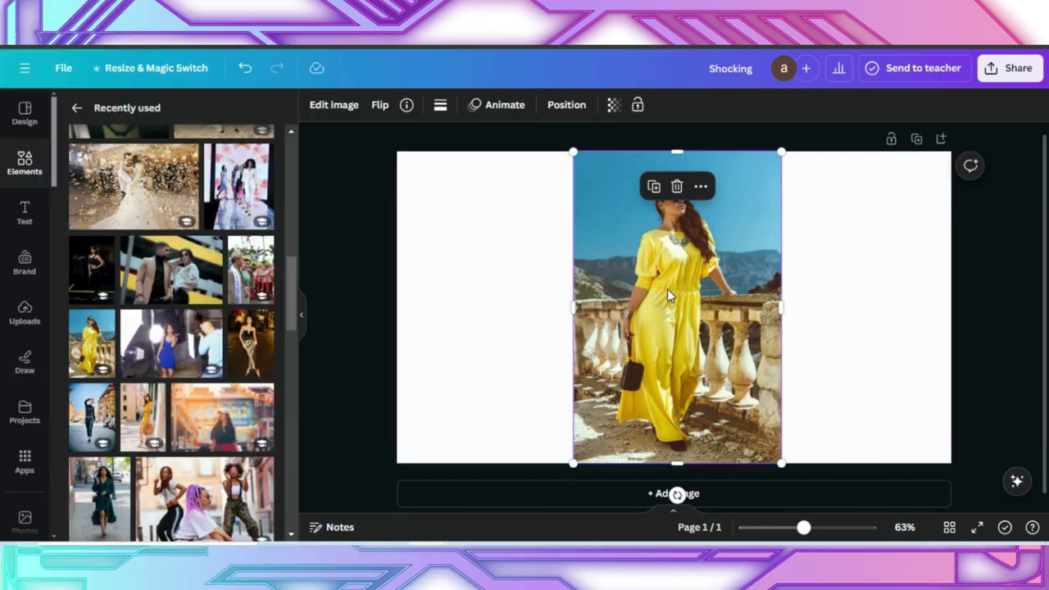
Step: Recolour the woman's yellow dress by setting the hue of the photo's yellow tones to 91 in Color edit
left_click(396, 236)
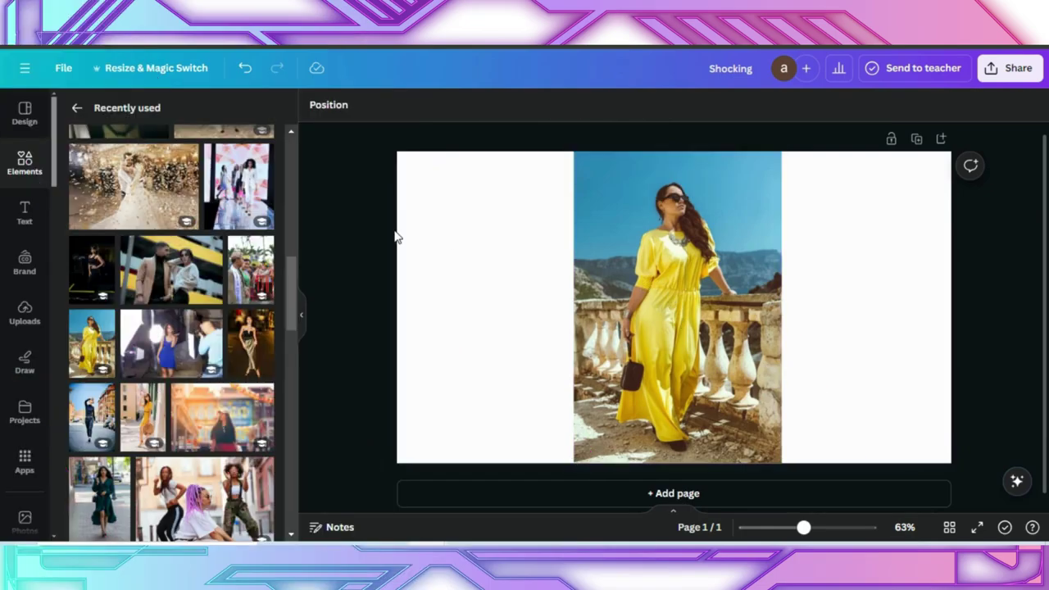
left_click(615, 268)
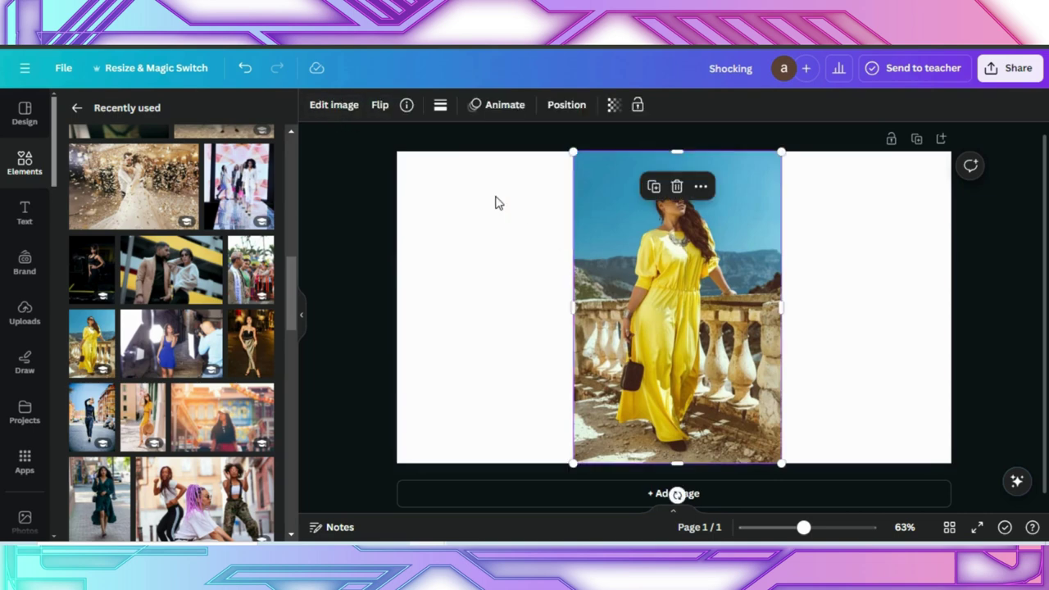
left_click(337, 106)
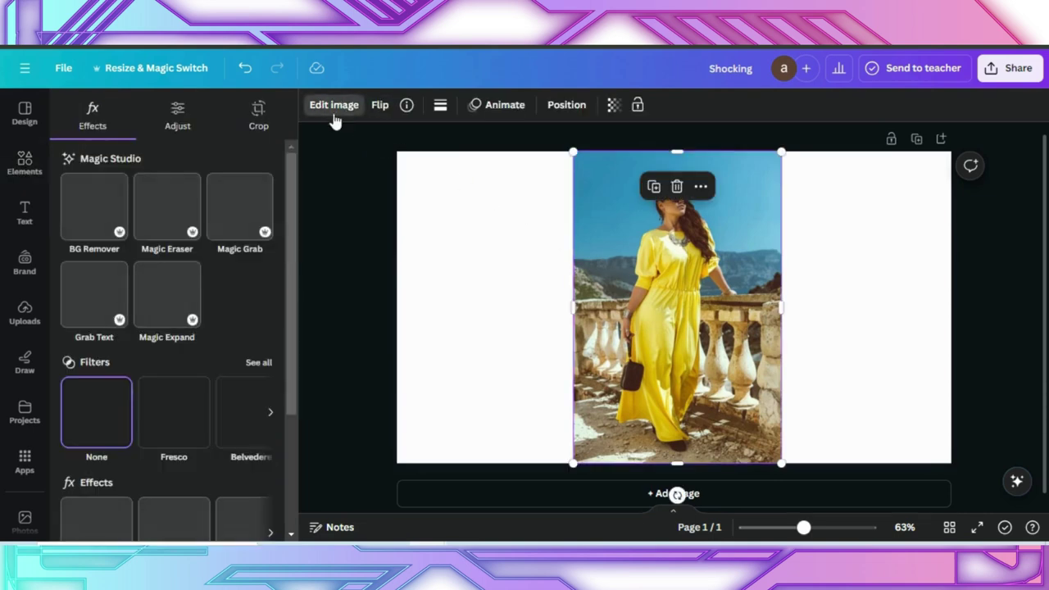
left_click(178, 122)
scroll(215, 300, "down", 5)
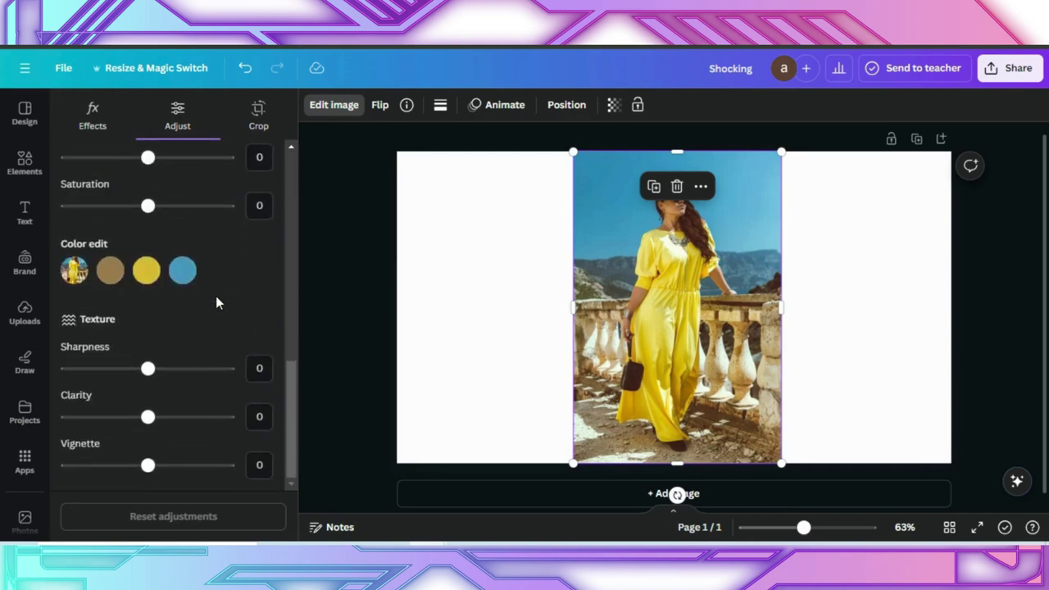
left_click(147, 273)
left_click_drag(148, 337, 225, 343)
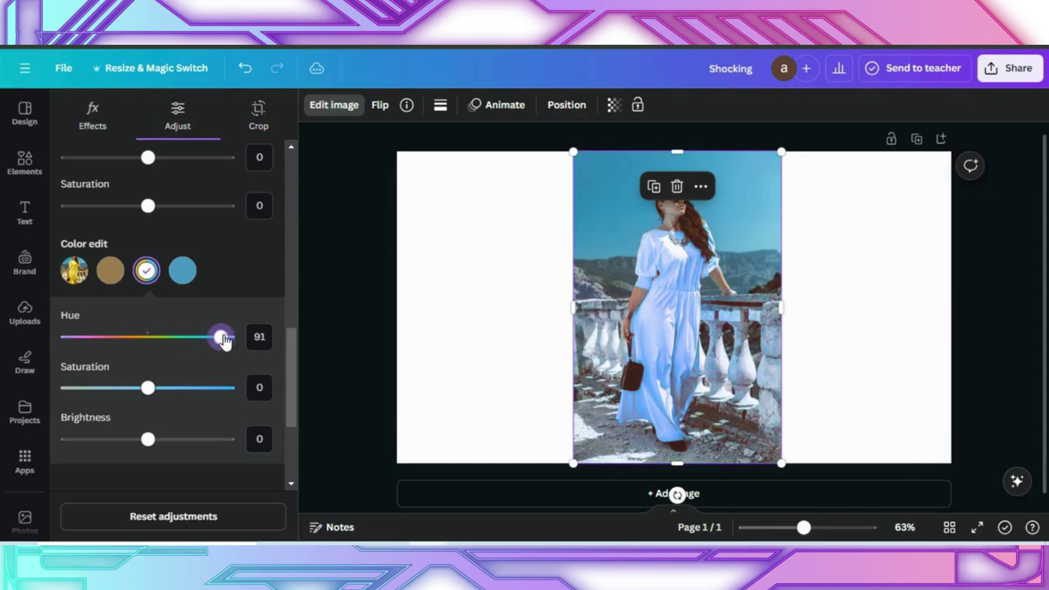
Step: In Color edit, set the hue of the photo's blue tones to 29 and of its brown tones to 21
left_click(180, 271)
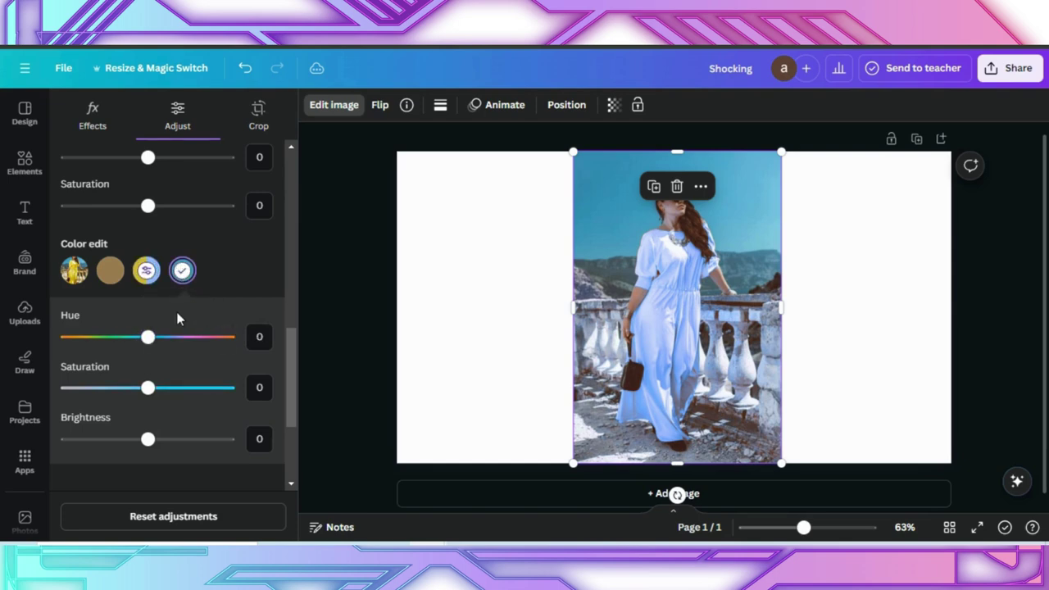
left_click_drag(146, 340, 173, 344)
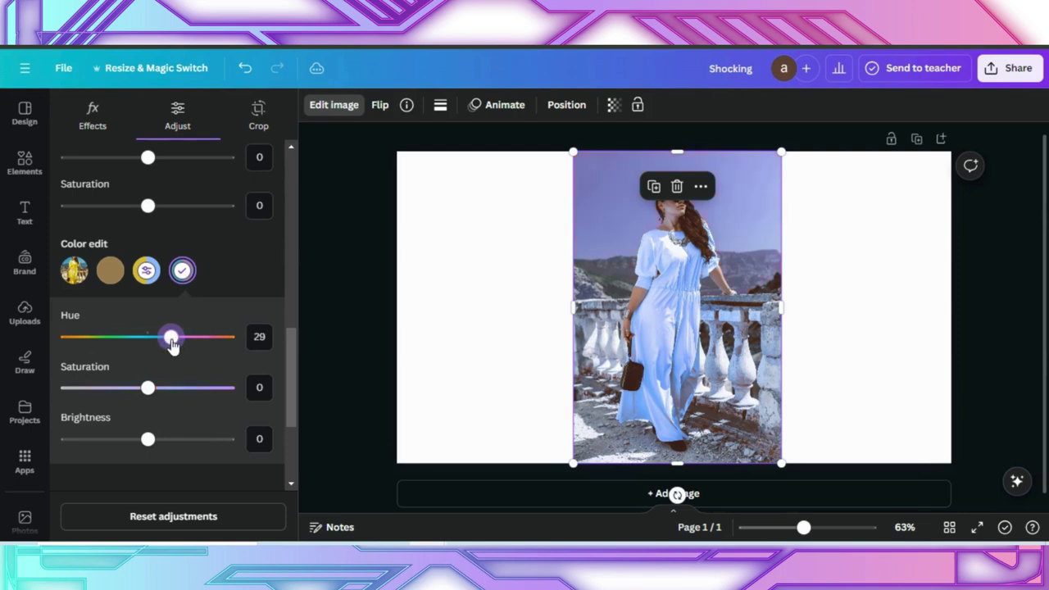
left_click(110, 271)
mouse_move(148, 340)
left_mouse_down()
mouse_move(74, 342)
mouse_move(175, 340)
mouse_move(165, 341)
left_mouse_up()
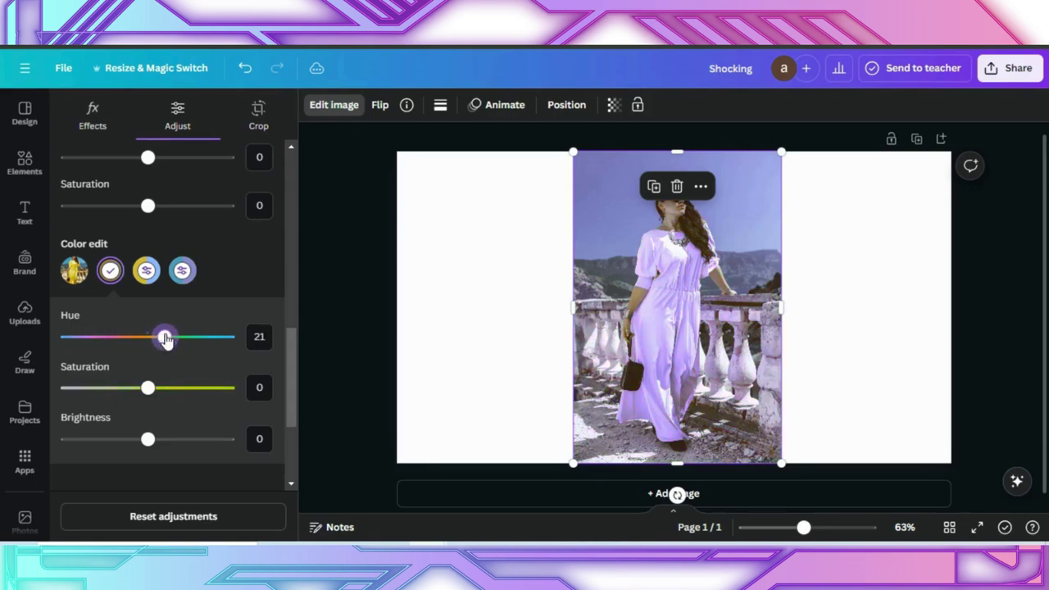
left_click(338, 304)
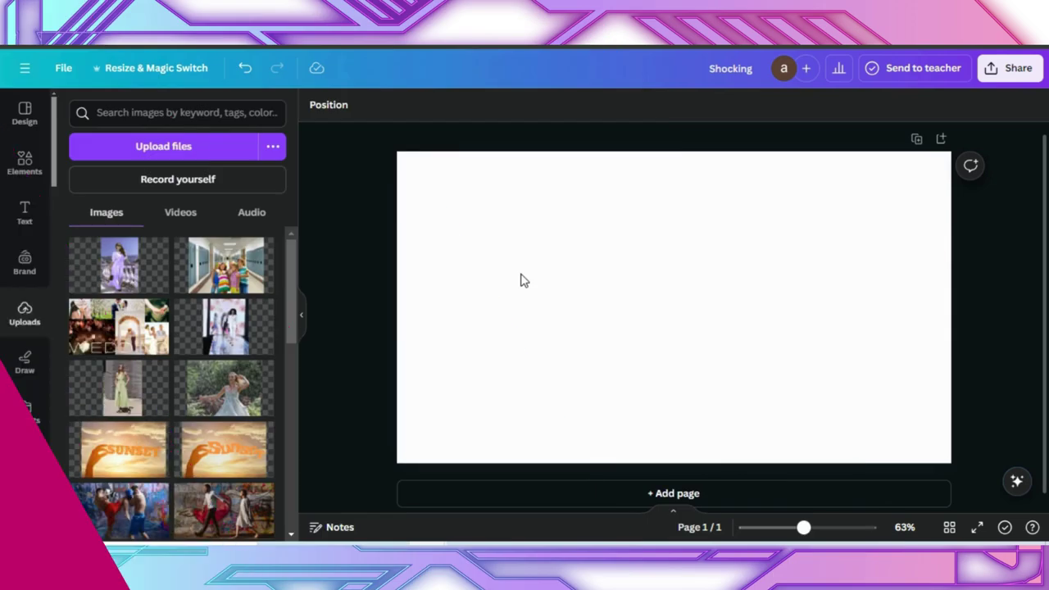
Step: Search the elements for "number frames" and narrow the results to frames
left_click(520, 278)
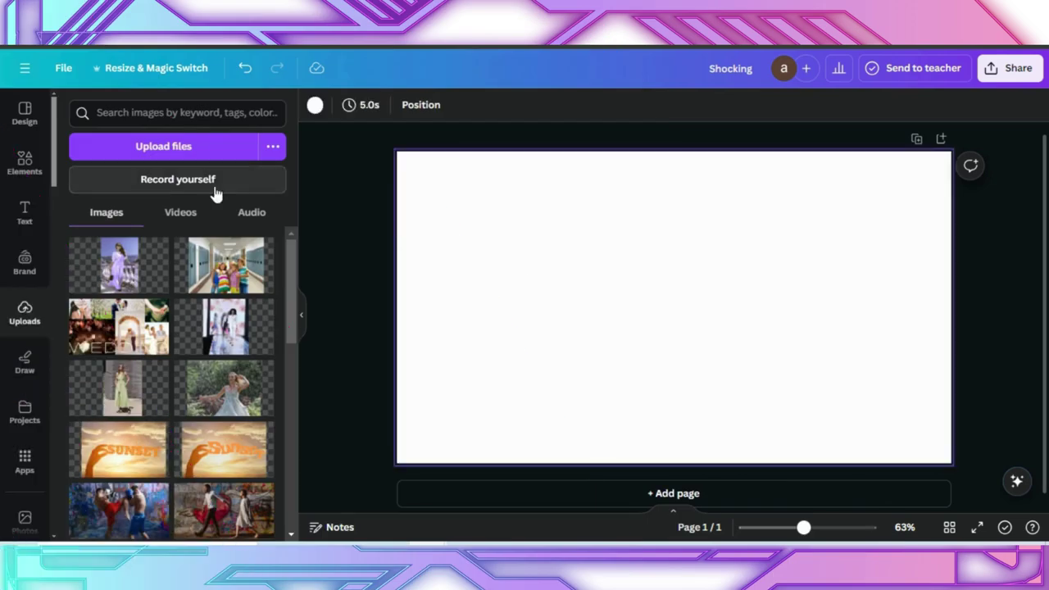
left_click(24, 164)
left_click(77, 105)
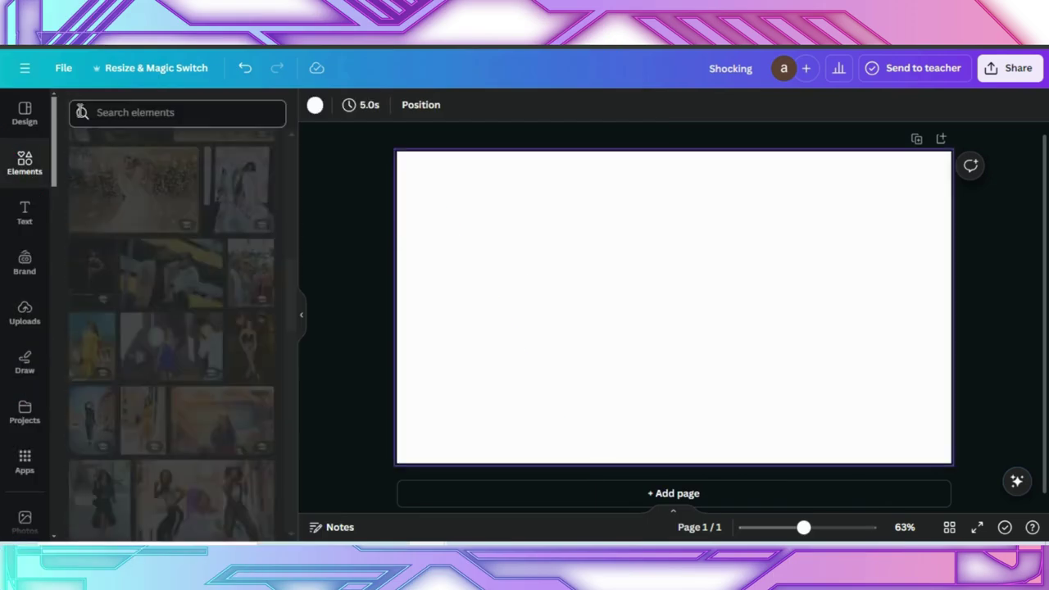
left_click(136, 112)
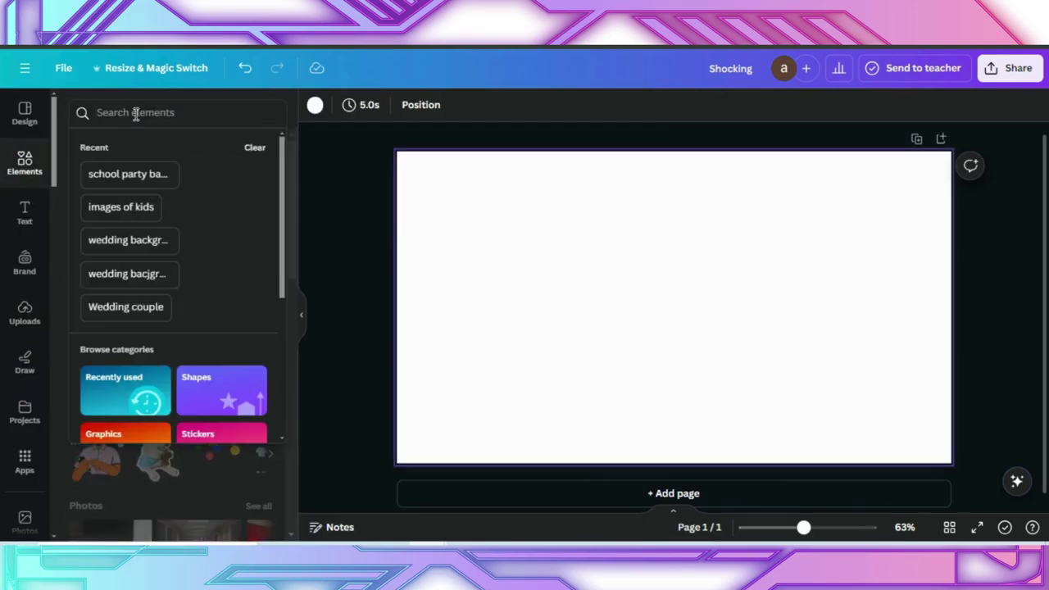
type("num")
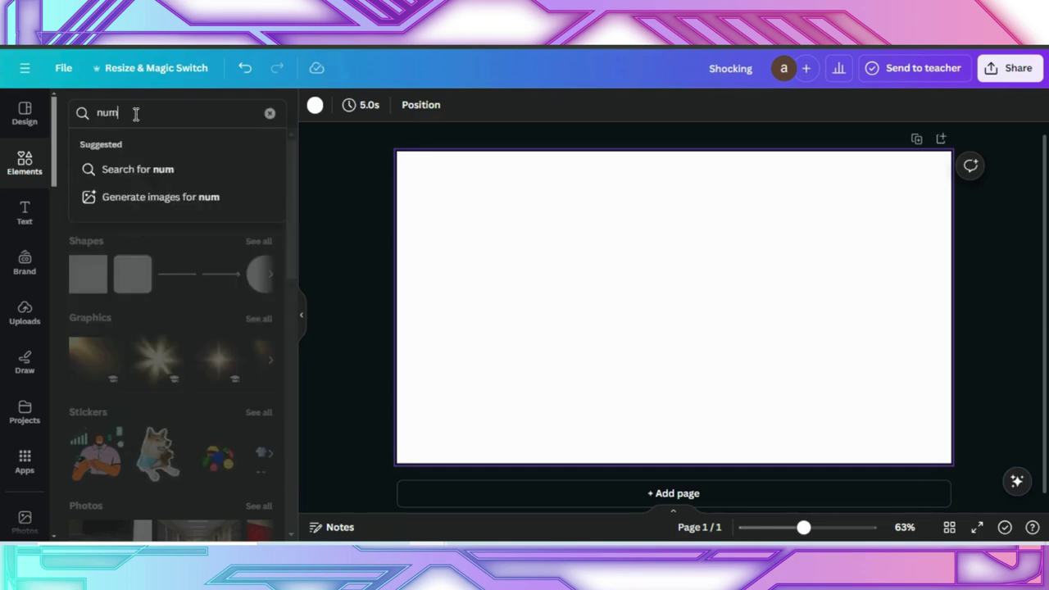
type("ber frames")
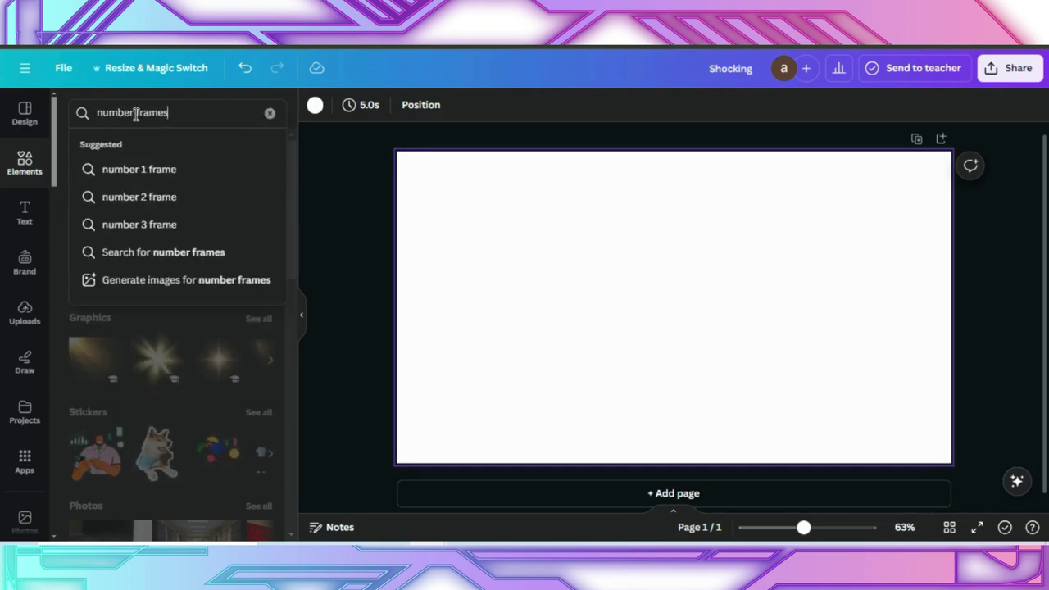
key("Return")
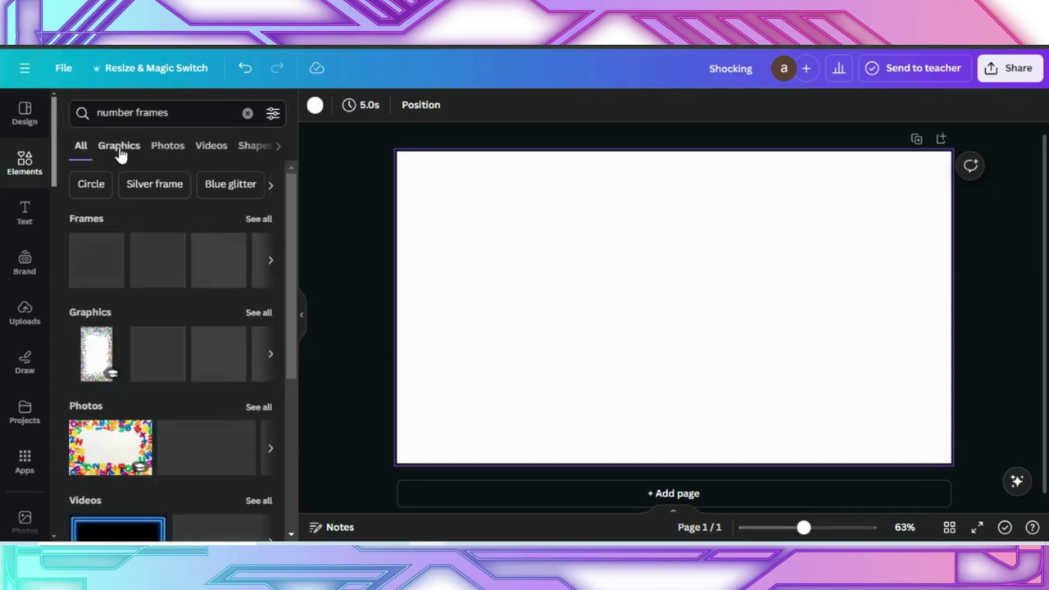
left_click(120, 149)
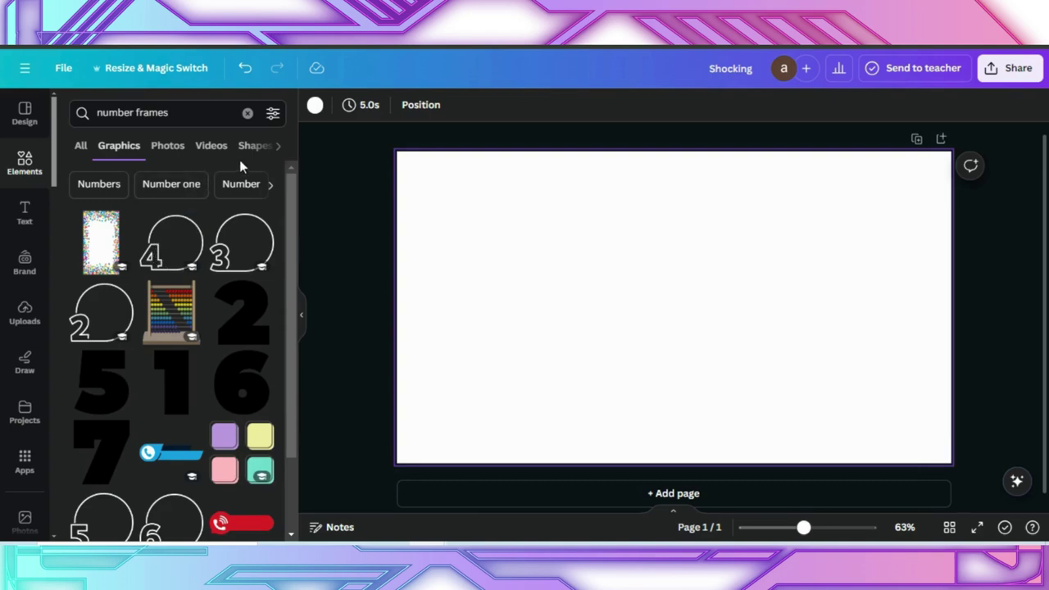
left_click(278, 148)
left_click(278, 149)
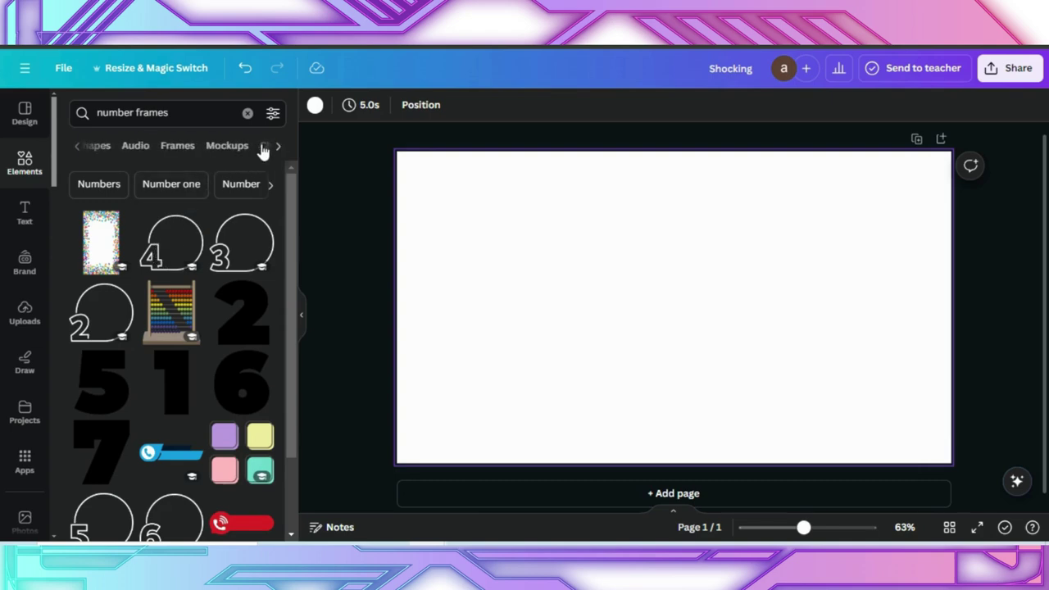
left_click(177, 148)
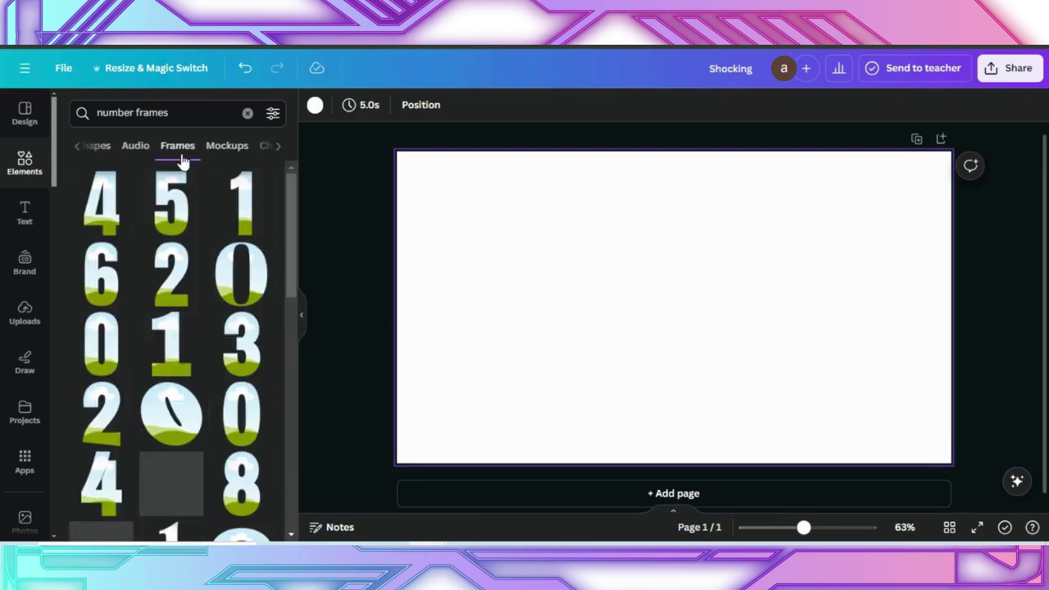
Step: Add the rounded, slanted number 4 frame, enlarge it to nearly the page's full height and centre it on the page
scroll(164, 402, "down", 3)
scroll(161, 394, "down", 2)
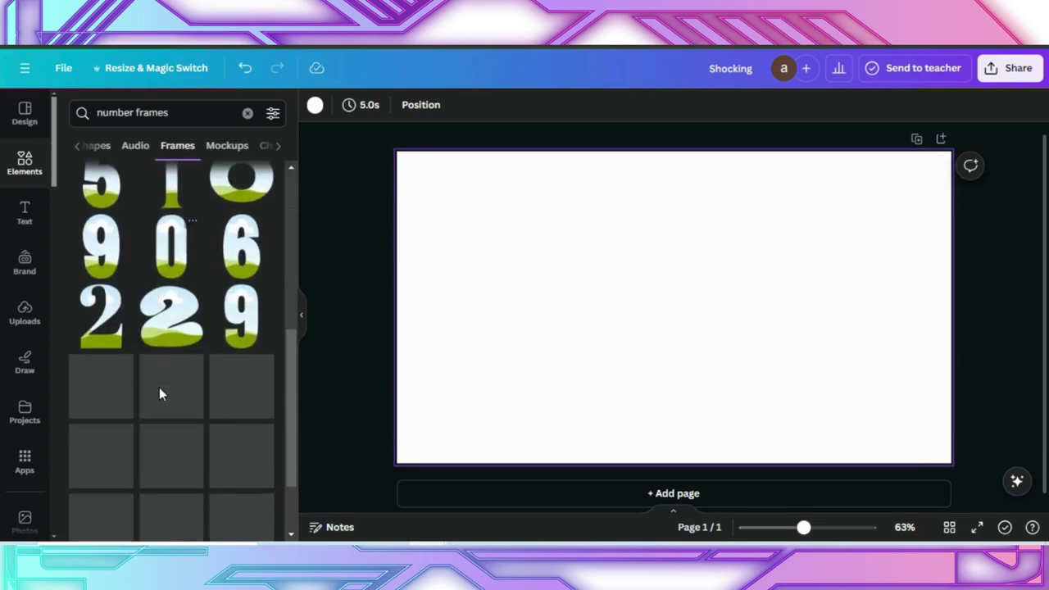
scroll(161, 393, "down", 1)
scroll(162, 394, "down", 2)
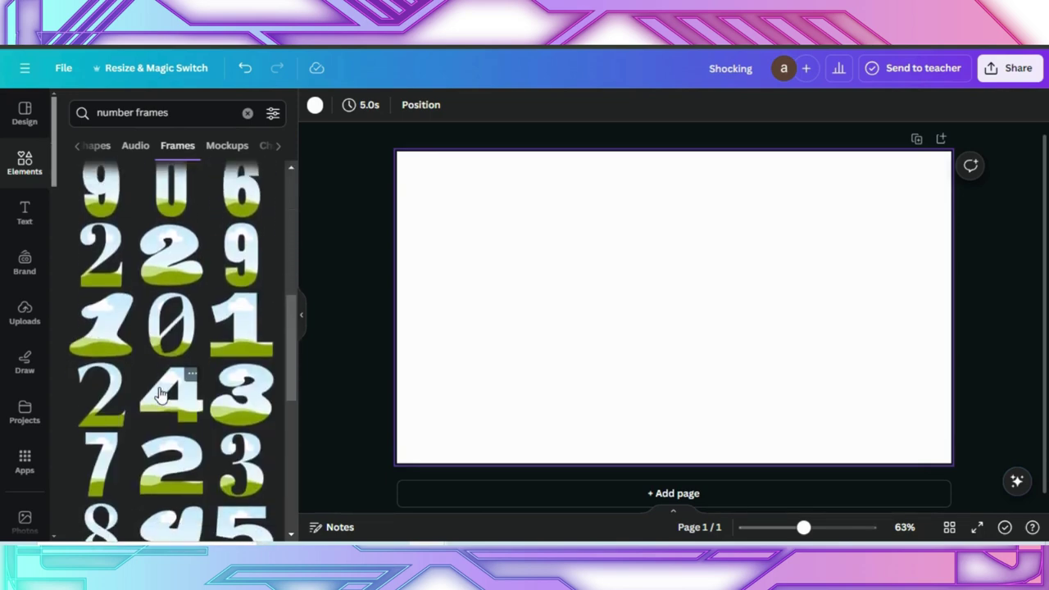
left_click(178, 379)
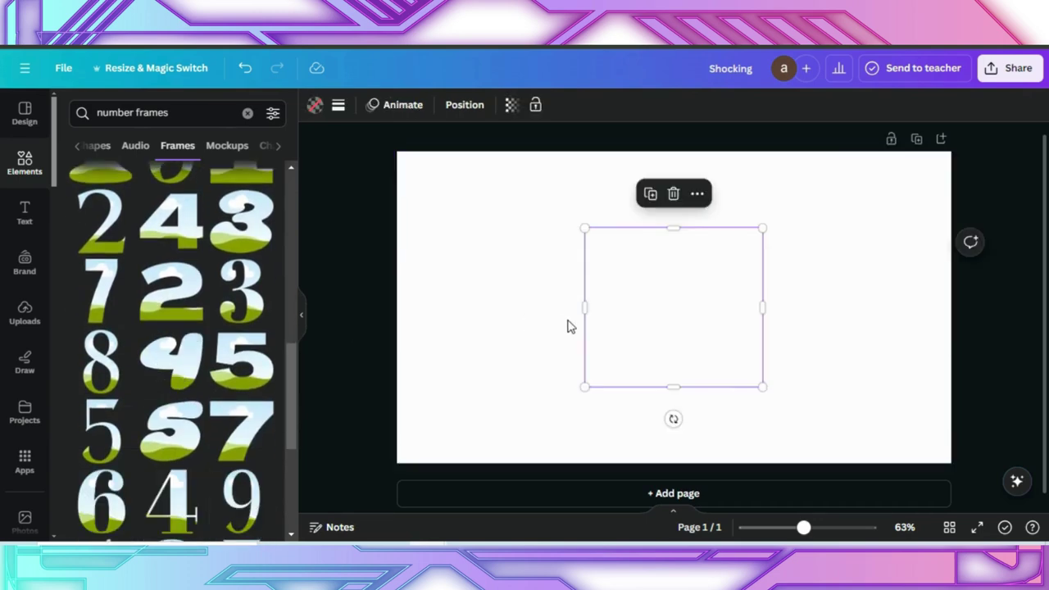
left_click_drag(584, 228, 480, 162)
left_click_drag(764, 388, 820, 437)
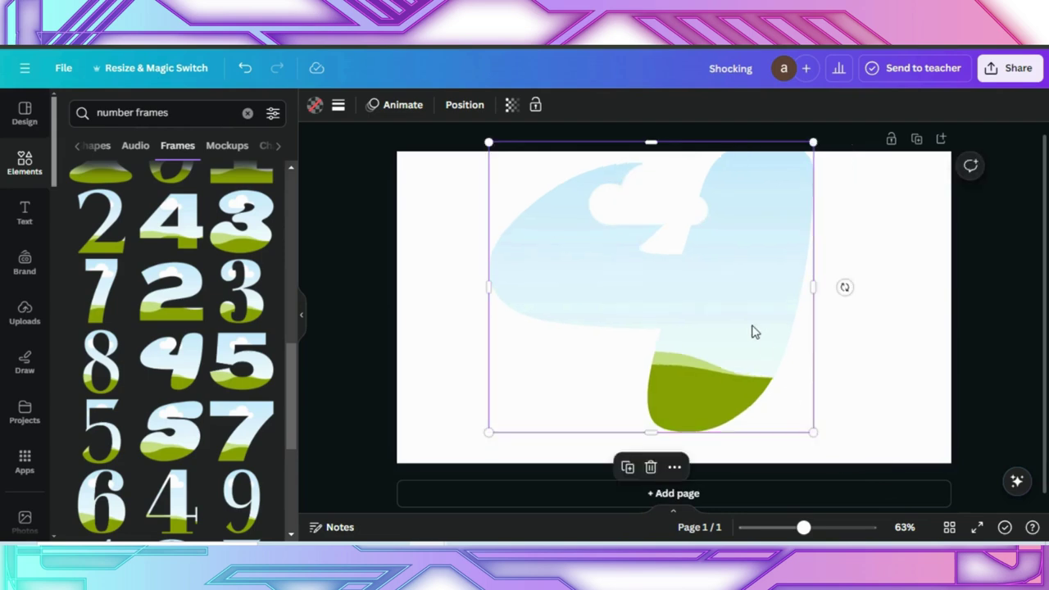
left_click_drag(752, 333, 760, 352)
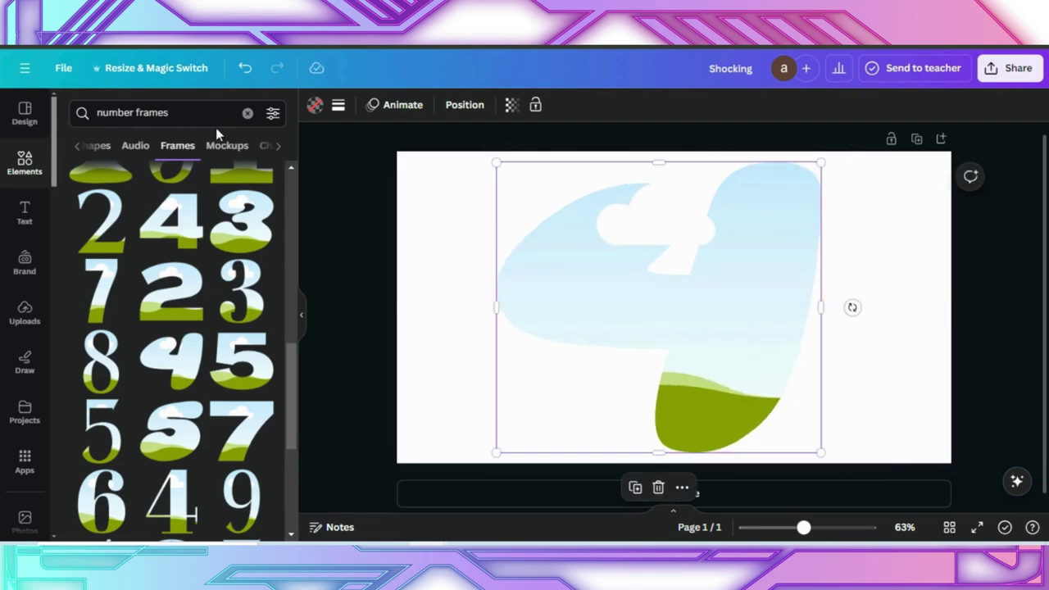
Step: Fill the number 4 frame with the recently used black-dress woman photo, and replace it with the yellow-dress woman photo, checking the crop
left_click(247, 112)
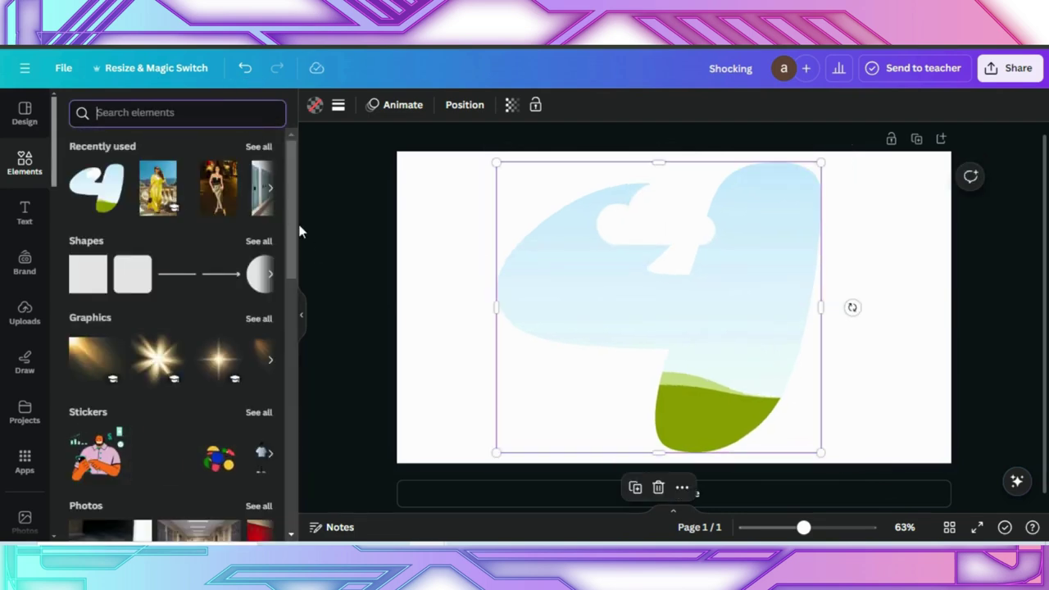
left_click_drag(218, 187, 758, 354)
double_click(615, 269)
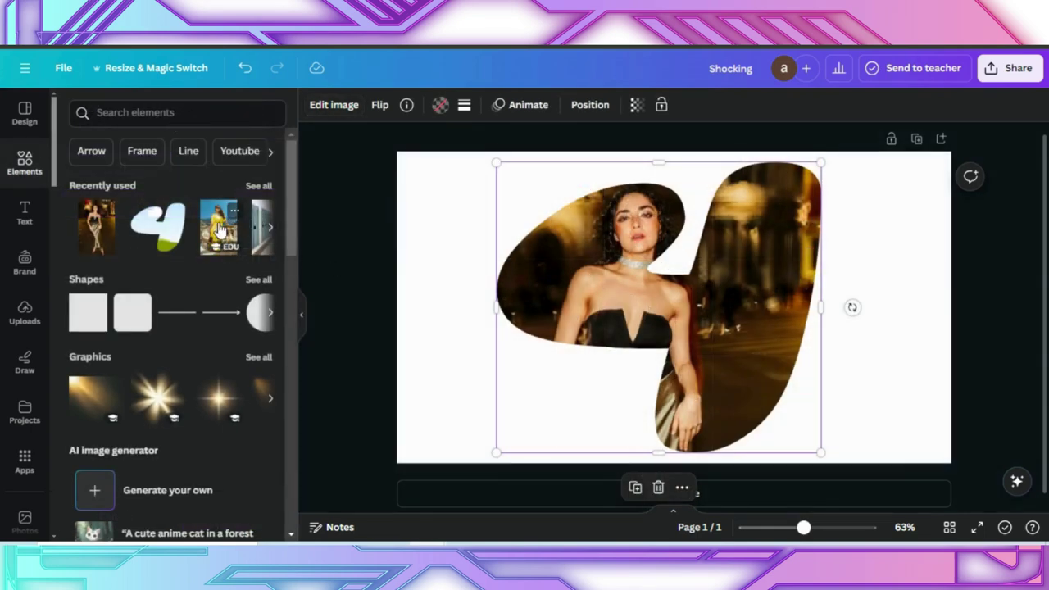
left_click_drag(220, 226, 642, 389)
double_click(628, 272)
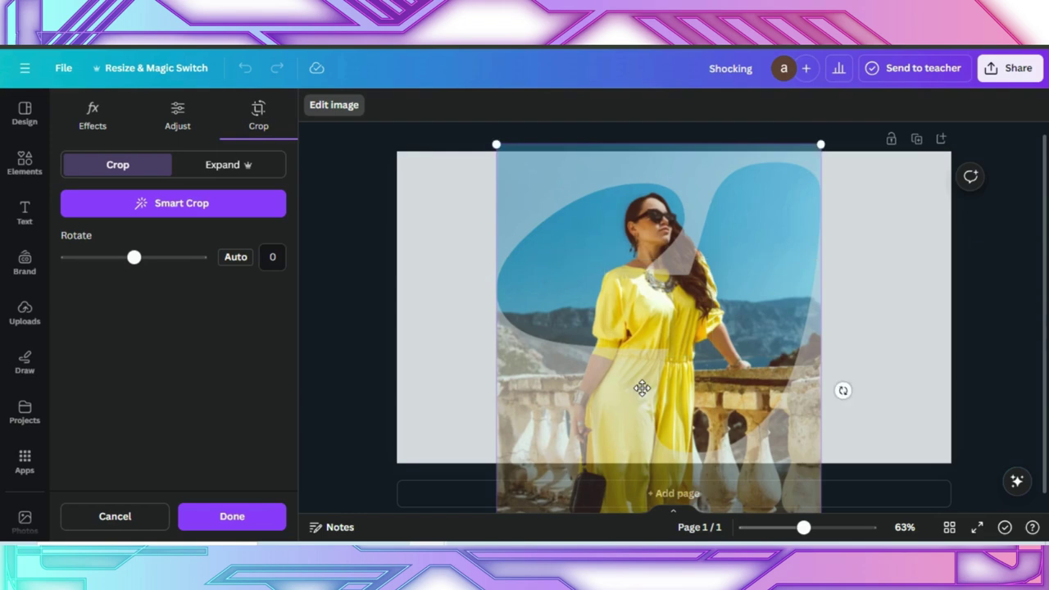
left_click(864, 290)
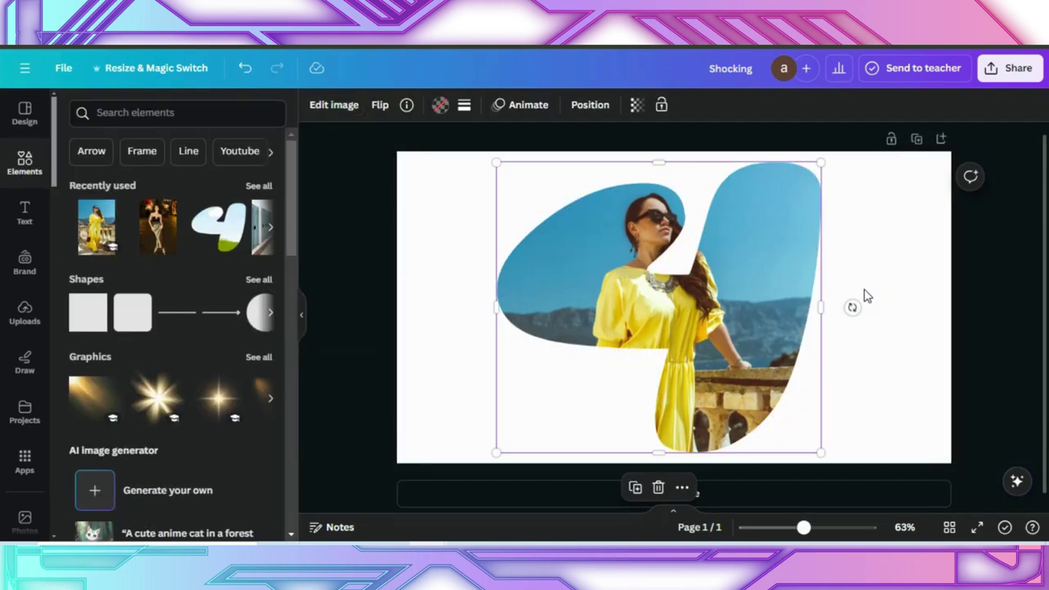